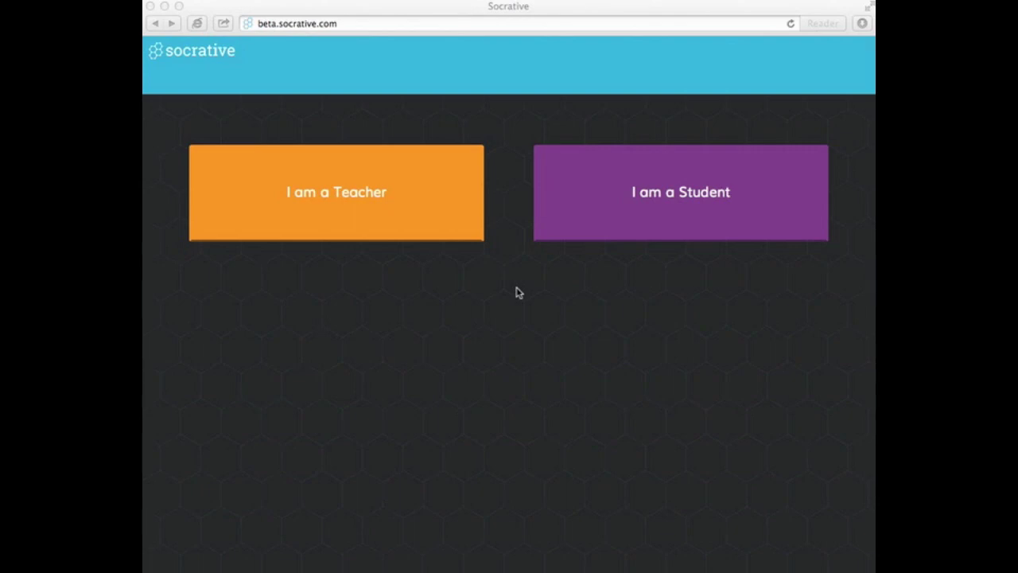
Step: Log in as a teacher with the account email and password, dismissing the beta notice
left_click(406, 218)
left_click(407, 223)
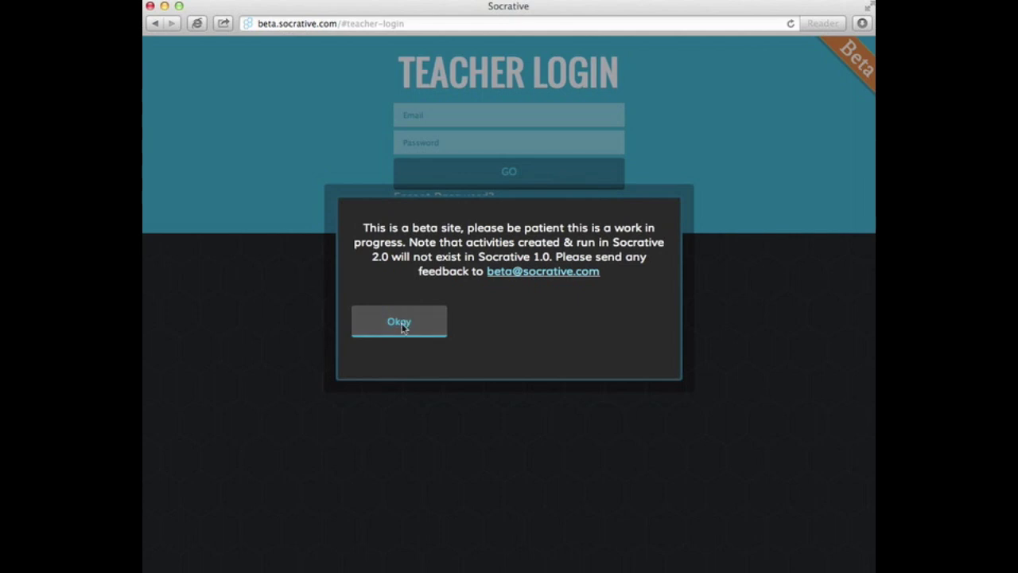
left_click(401, 323)
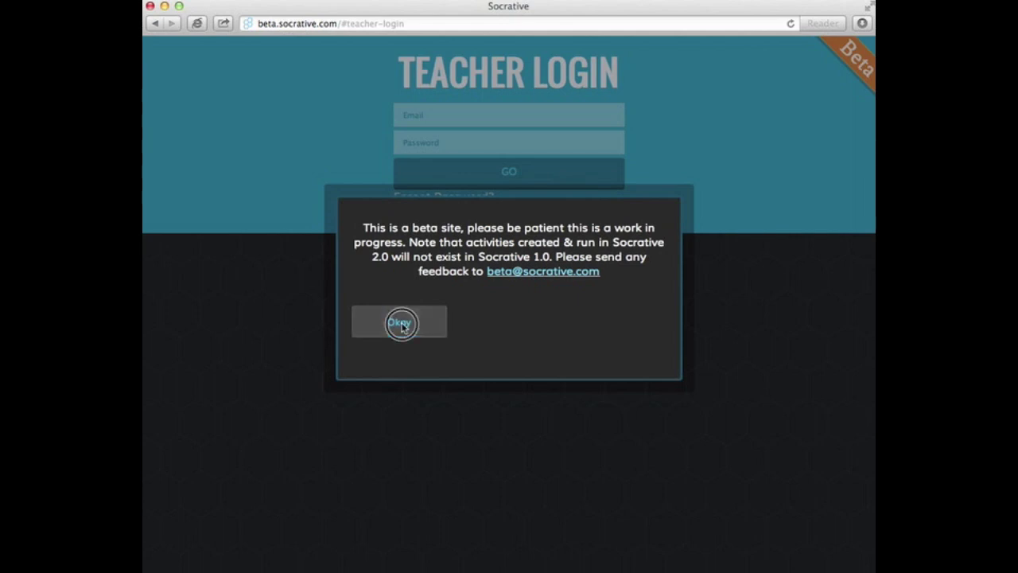
left_click(457, 119)
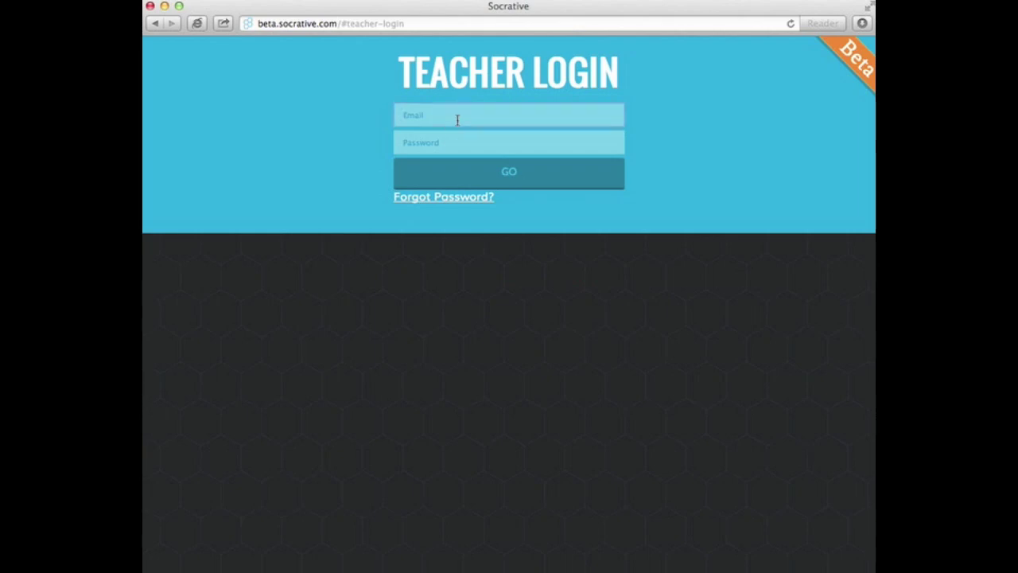
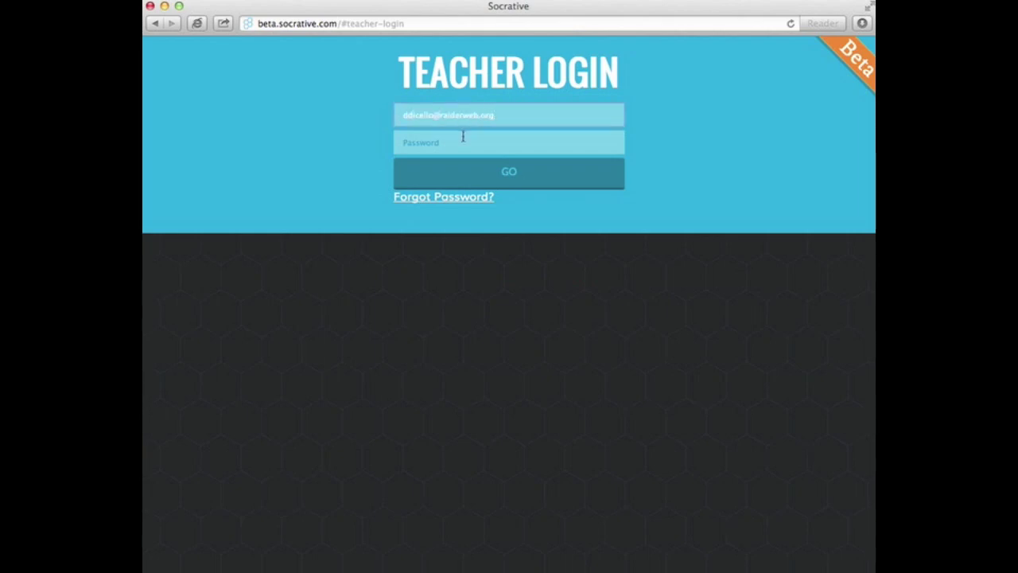
left_click(466, 136)
type("********")
left_click(548, 185)
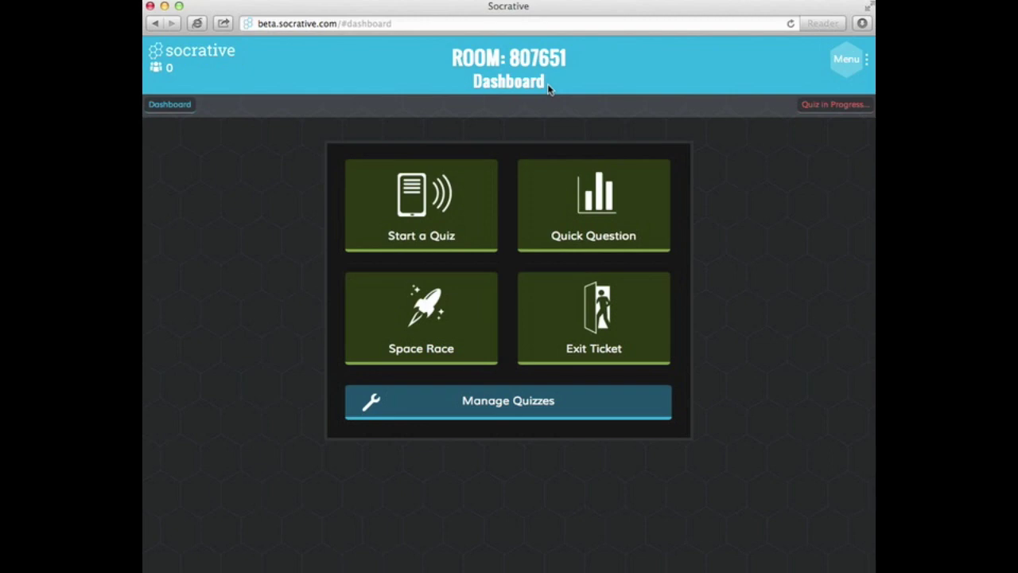
left_click(845, 71)
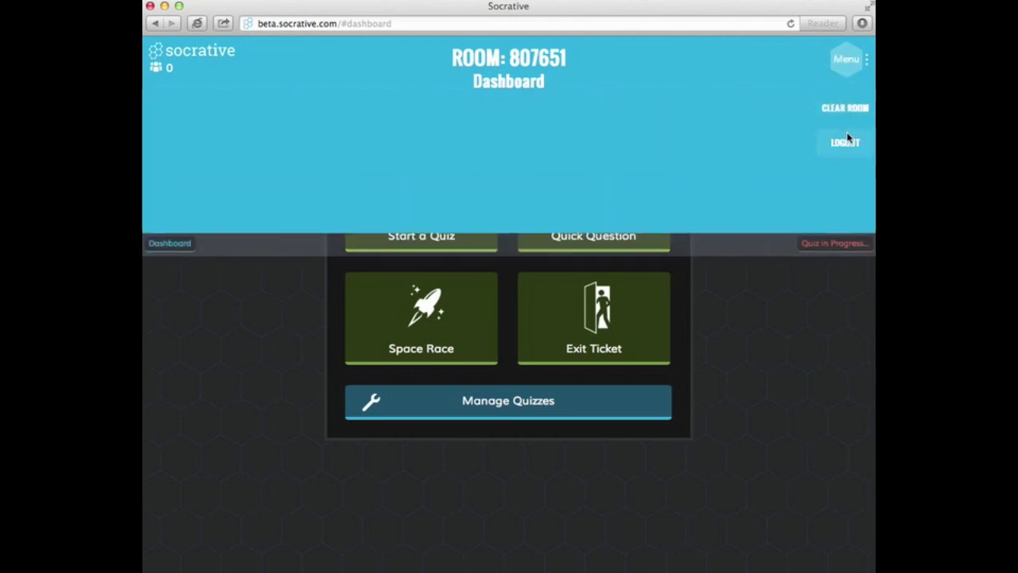
left_click(859, 65)
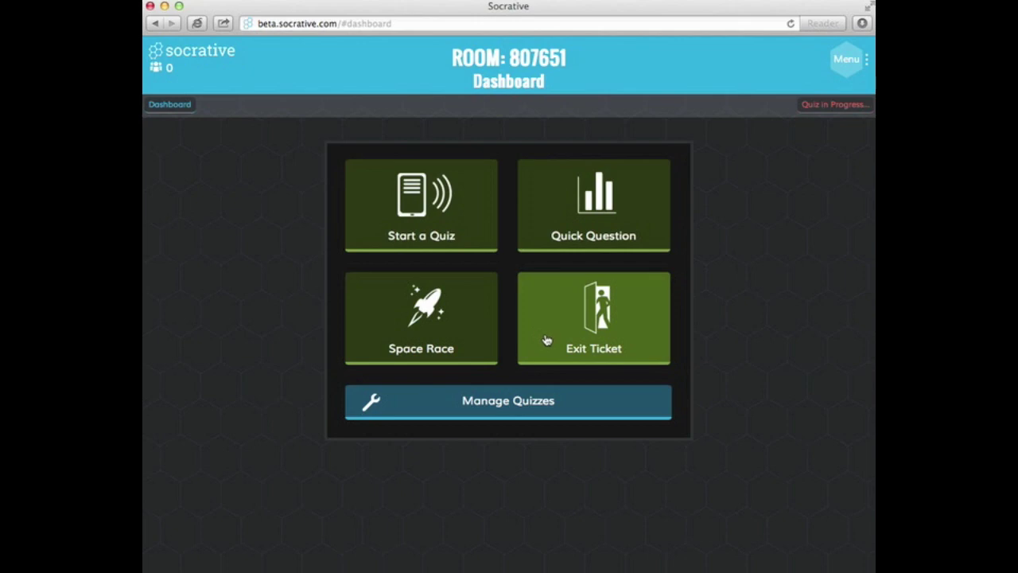
left_click(521, 401)
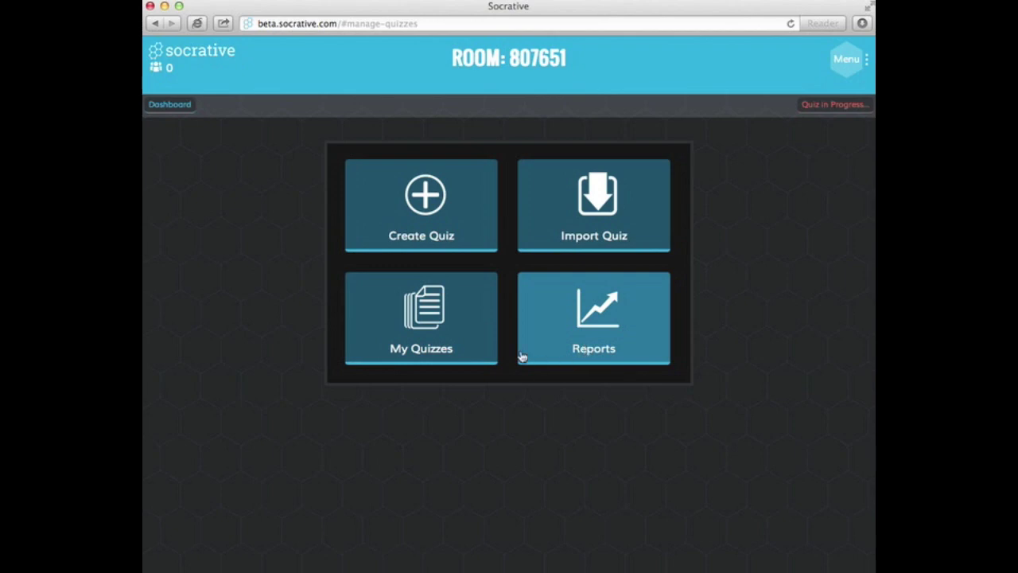
Step: Create a new quiz titled 'Sample Quiz for Techtip' and add a multiple choice question
left_click(455, 237)
type("Sample")
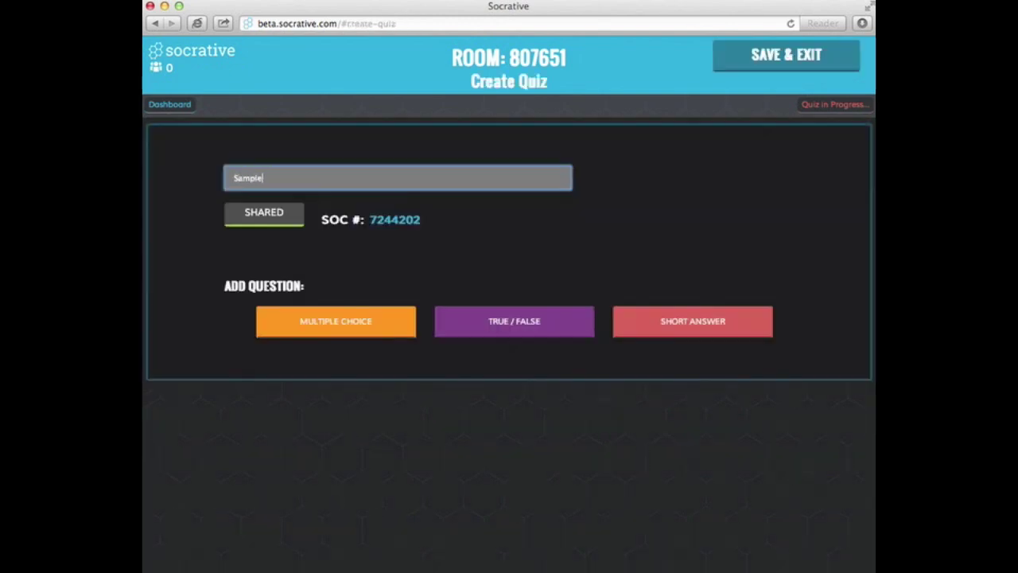
type(" Quiz for Techtip")
right_click(255, 217)
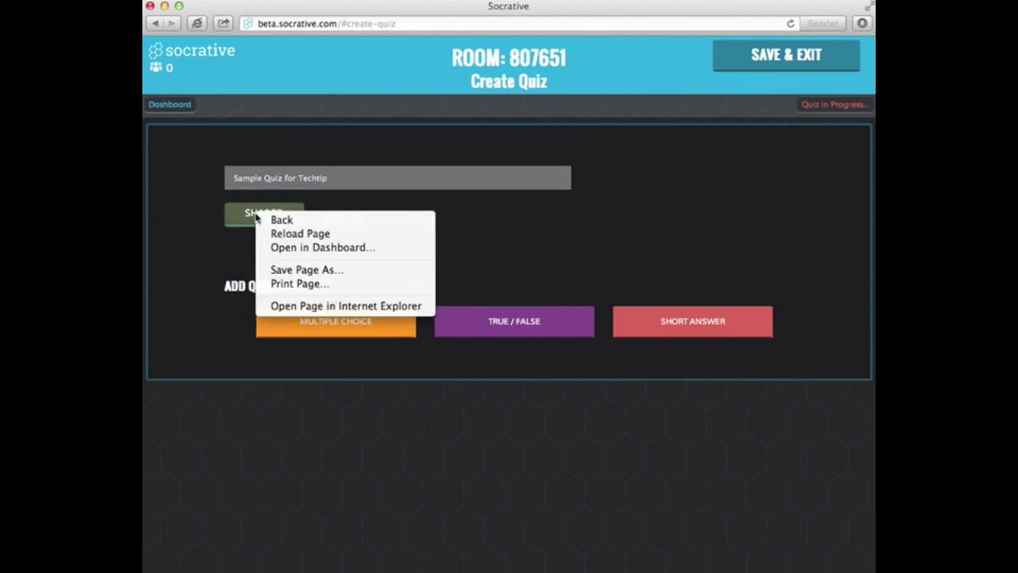
left_click(216, 239)
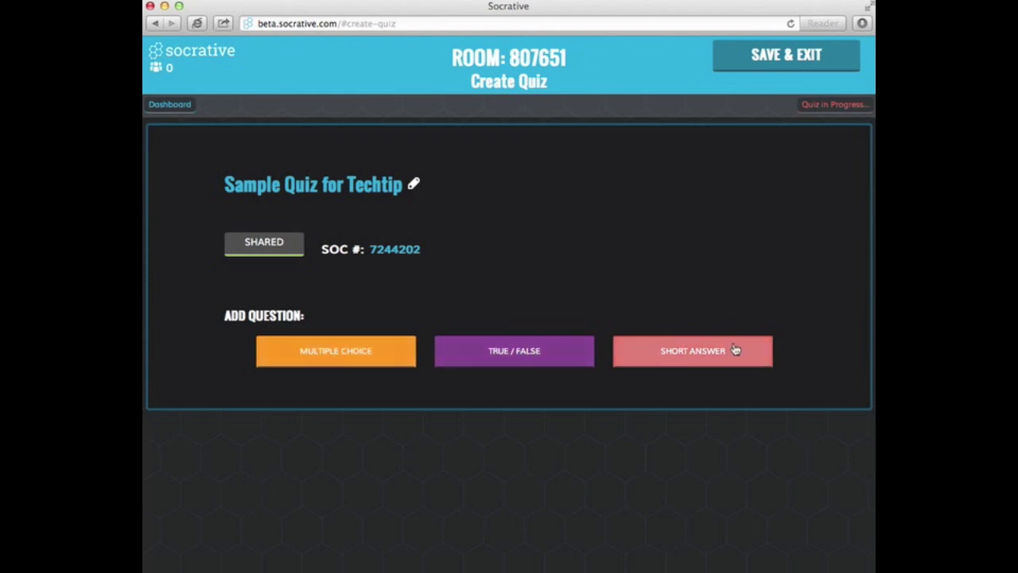
left_click(369, 352)
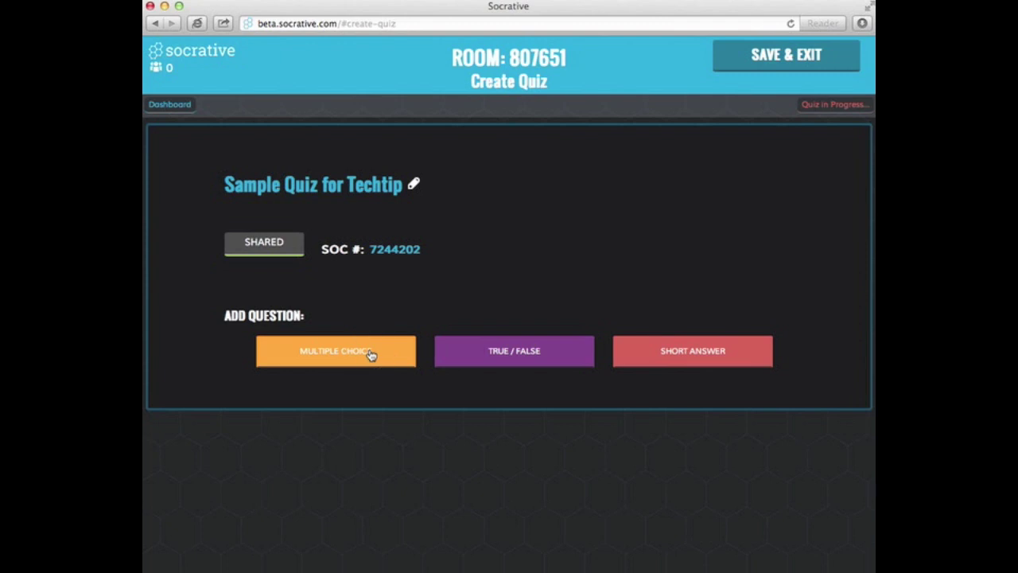
Step: Enter the question 'What is your favorite color?' with choices red, blue and green
scroll(373, 348, "down", 2)
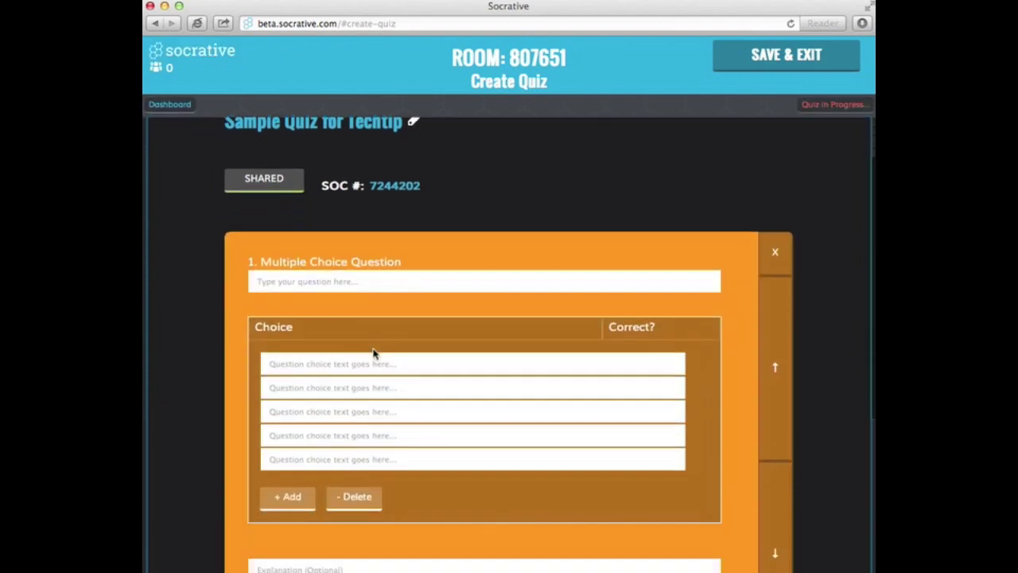
left_click(346, 281)
type("What is")
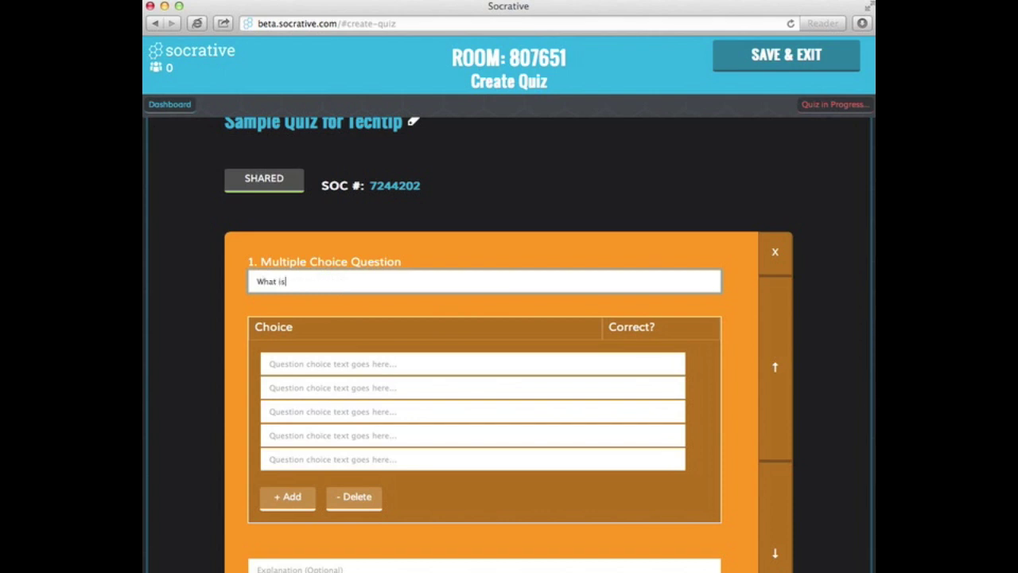
type(" your favorite color?")
left_click(335, 370)
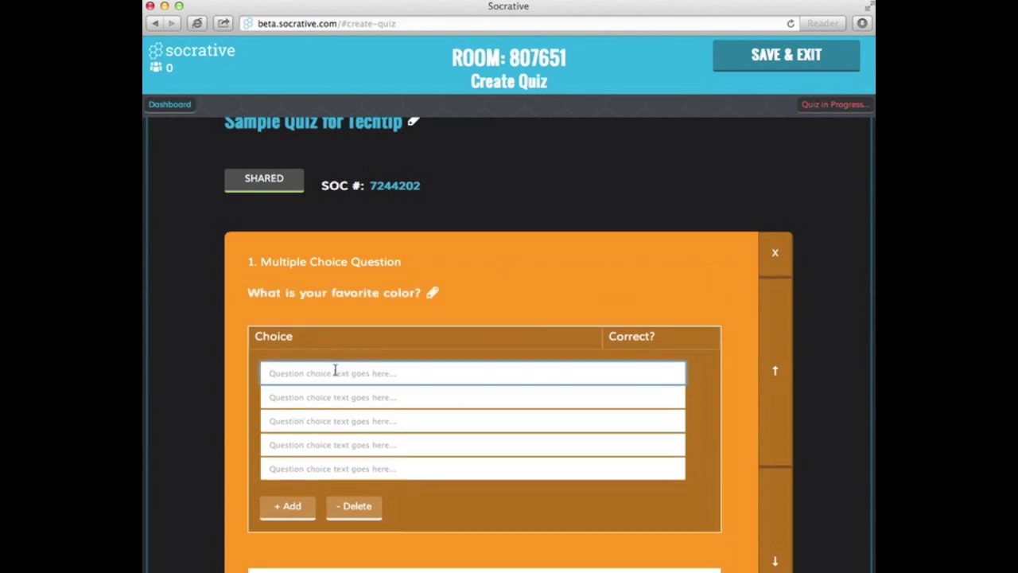
type("red")
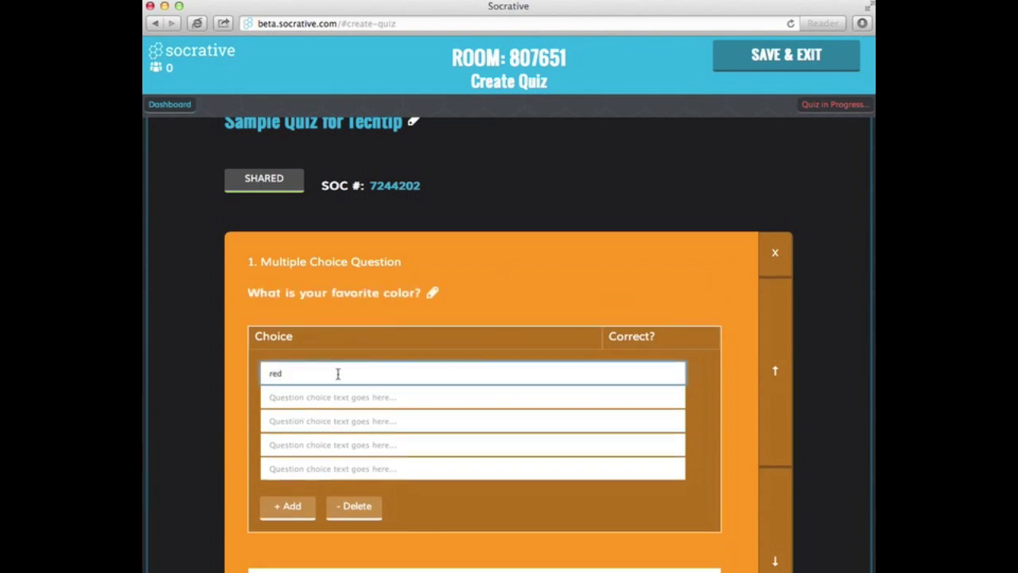
left_click(342, 395)
type("blue")
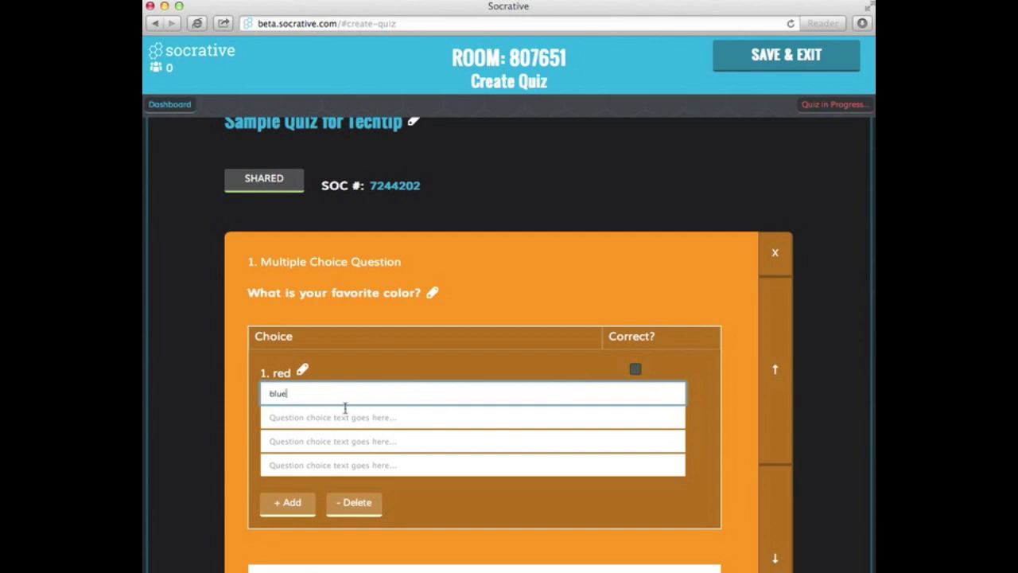
left_click(346, 408)
type("green")
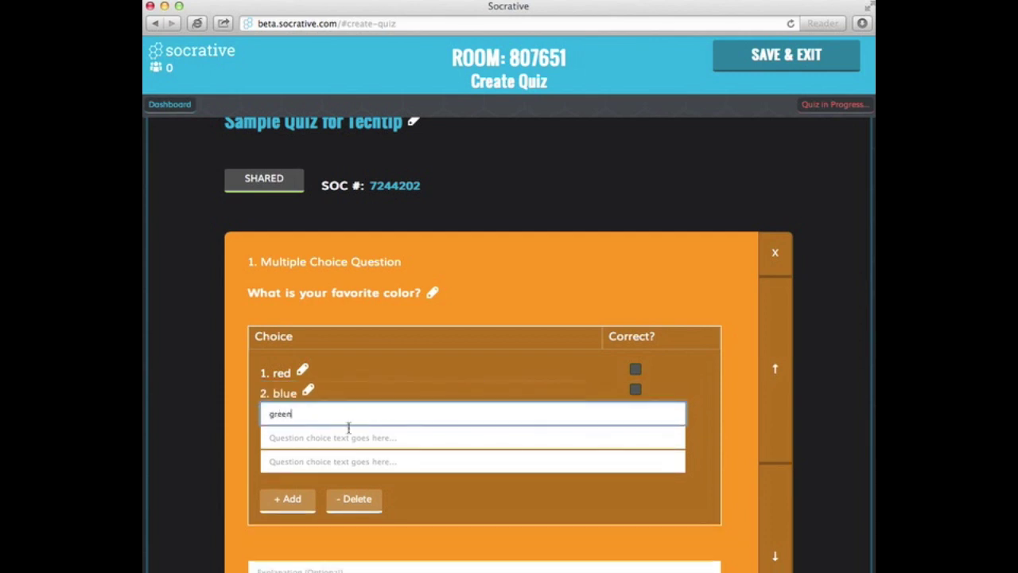
Step: Add the choices black and orange, plus a sixth choice 'Other'
left_click(348, 436)
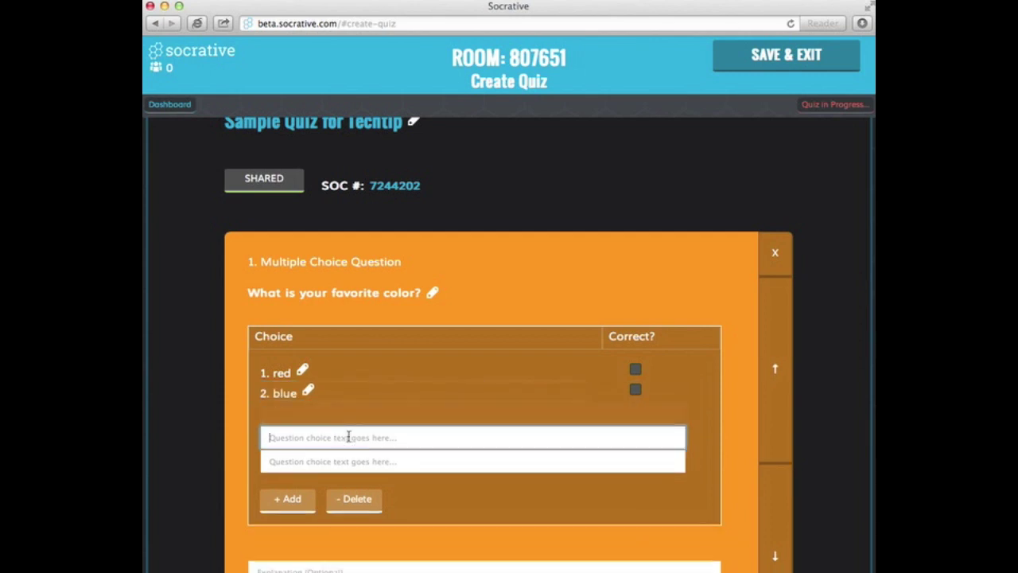
type("black")
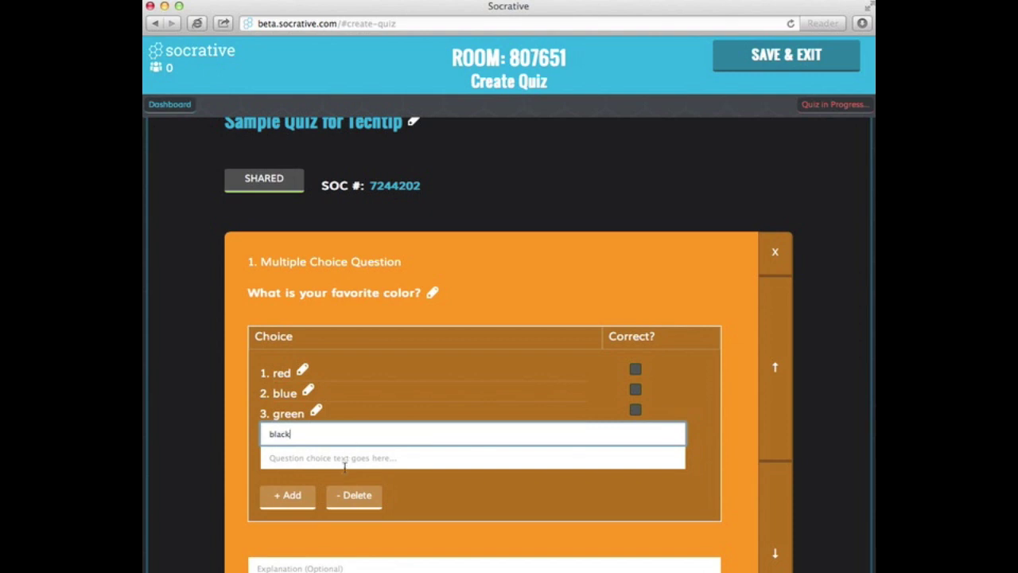
left_click(344, 460)
type("orange")
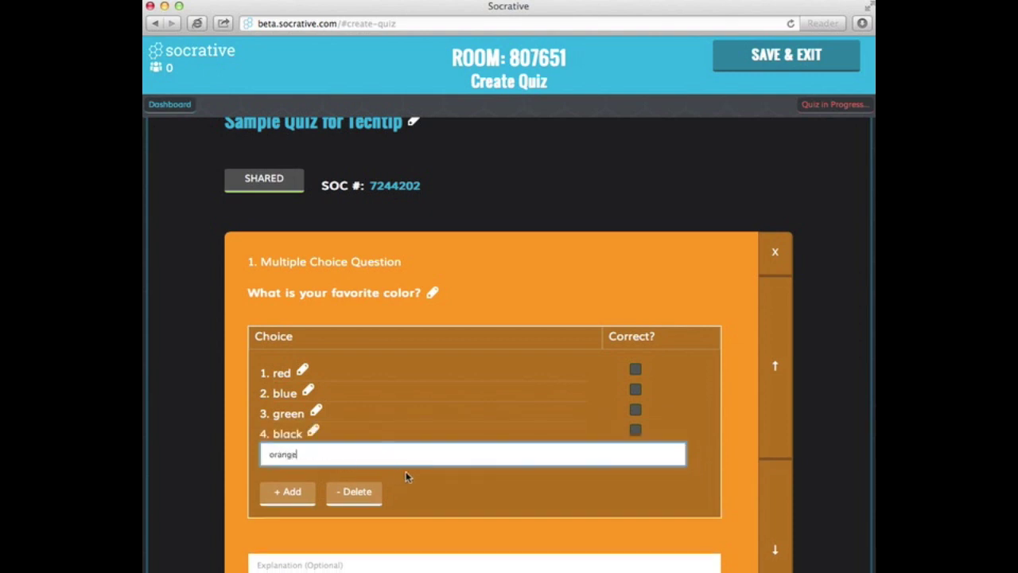
left_click(441, 500)
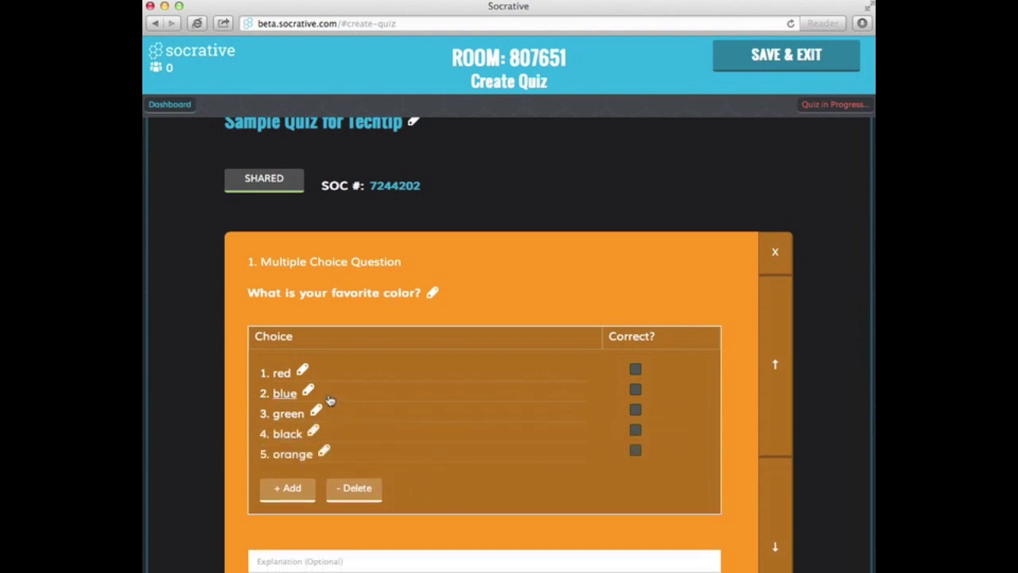
left_click(295, 493)
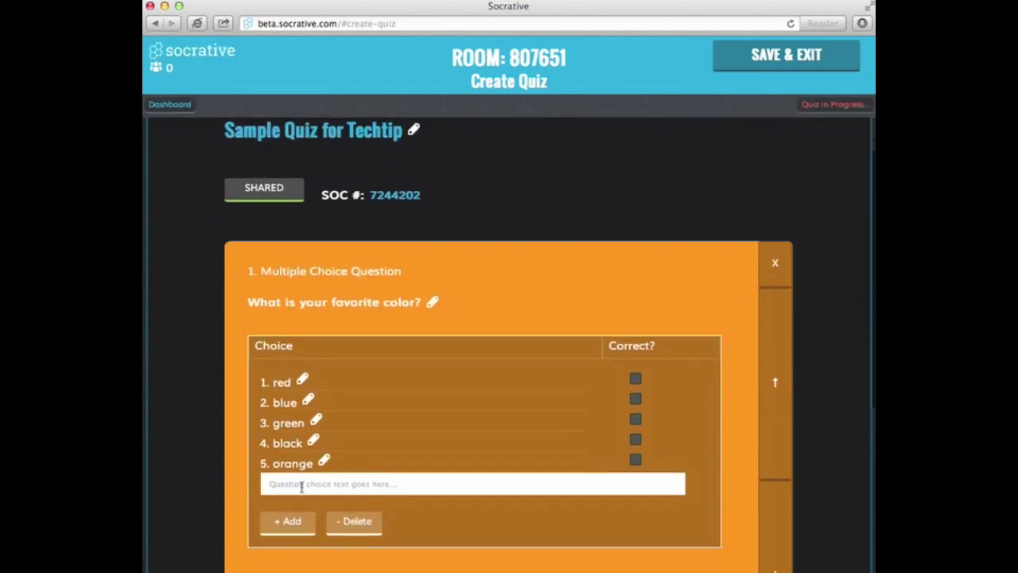
left_click(301, 486)
type("Other")
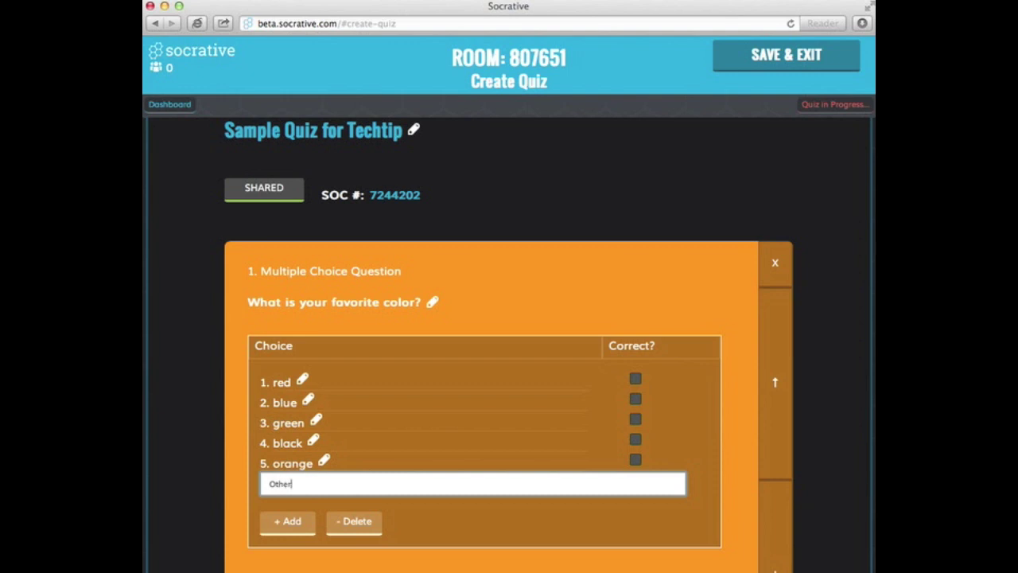
left_click(579, 532)
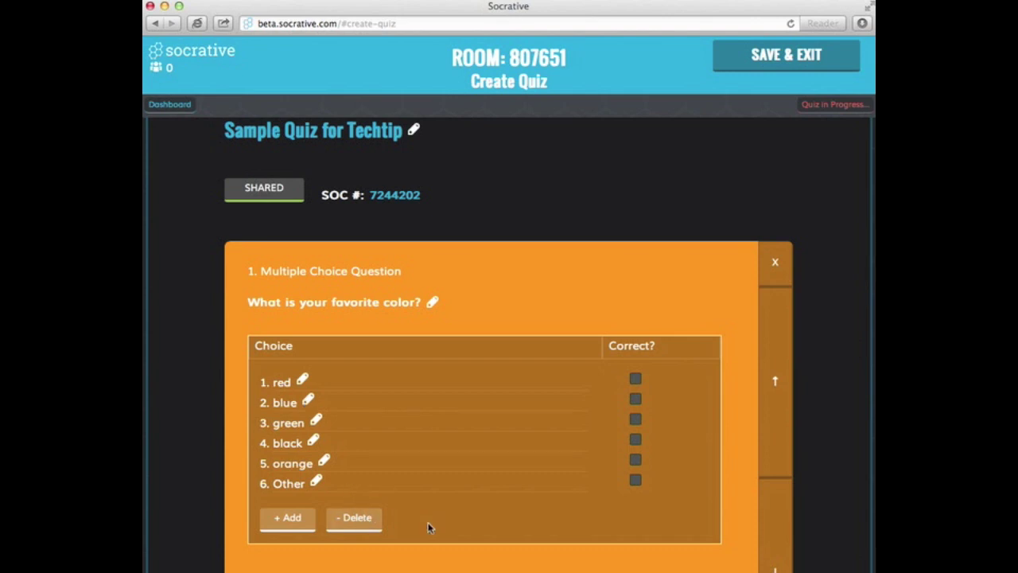
scroll(427, 527, "down", 2)
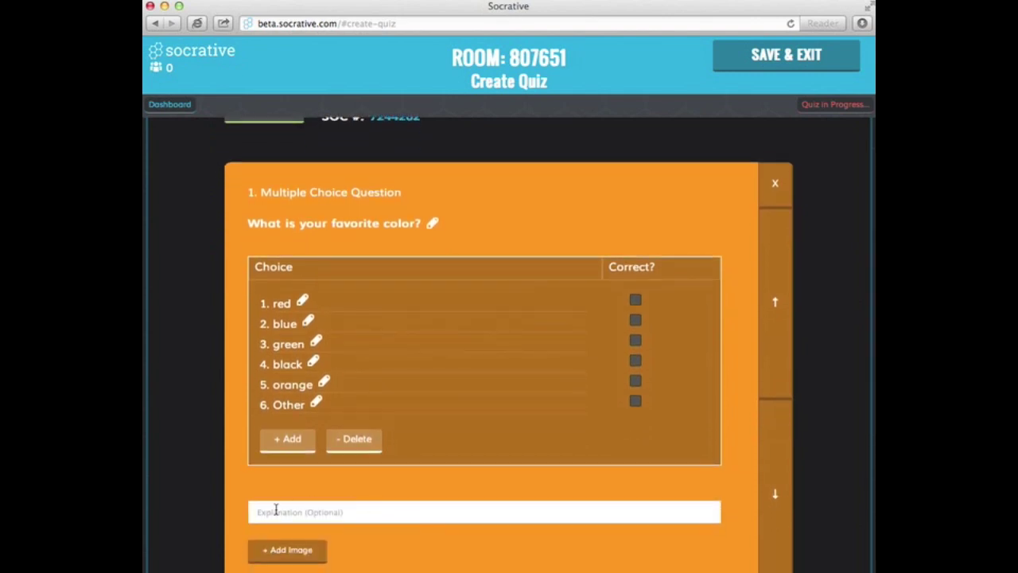
Step: Attach the Crayons picture from the Desktop as the question 1 image
right_click(284, 549)
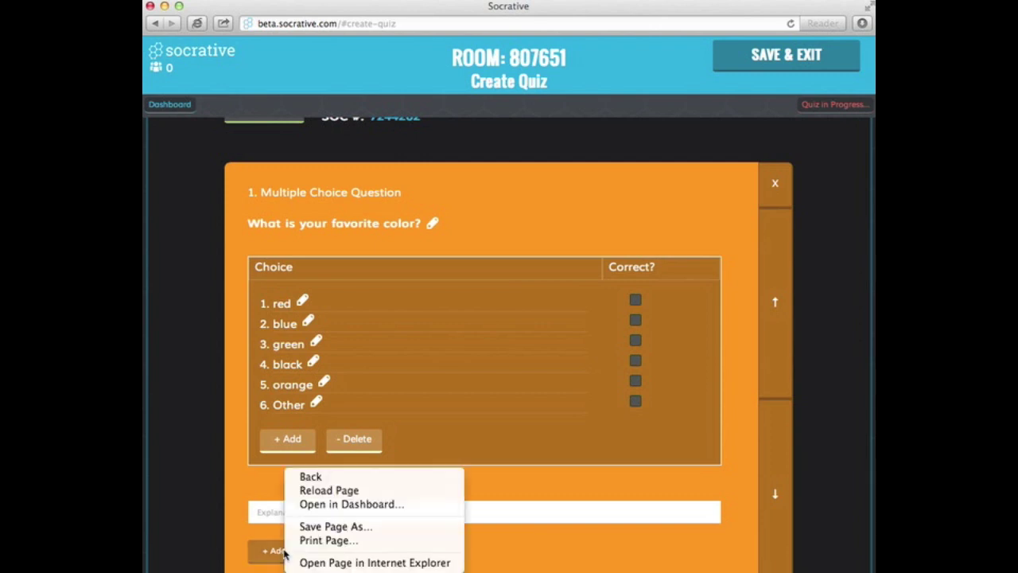
left_click(284, 554)
left_click(291, 539)
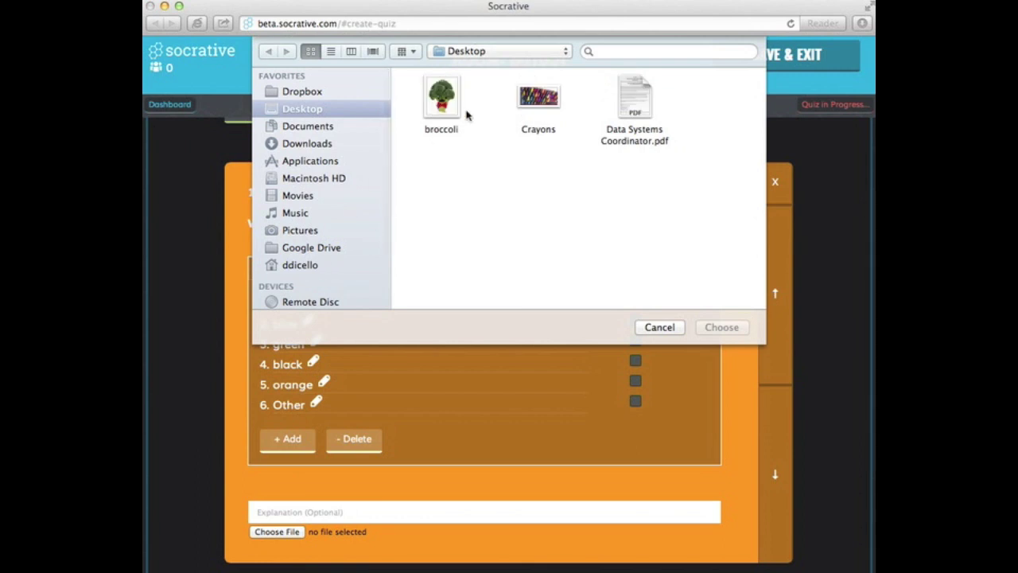
double_click(546, 106)
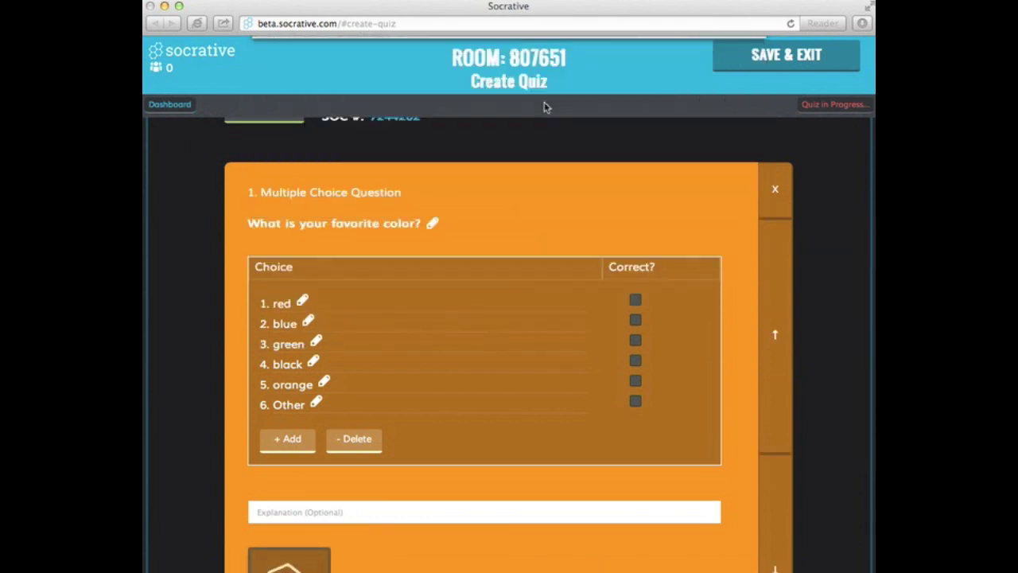
scroll(434, 406, "down", 4)
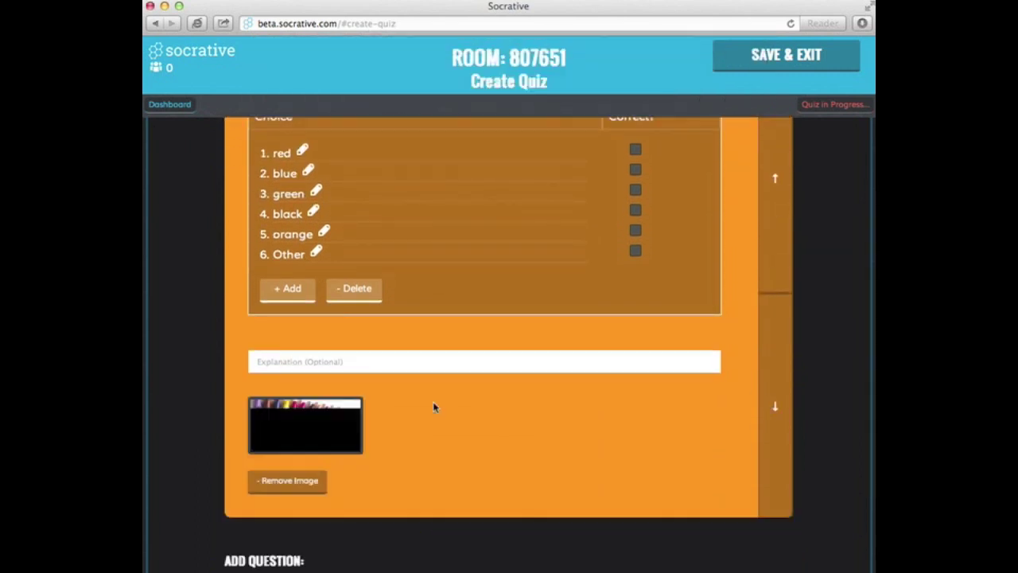
scroll(434, 408, "down", 4)
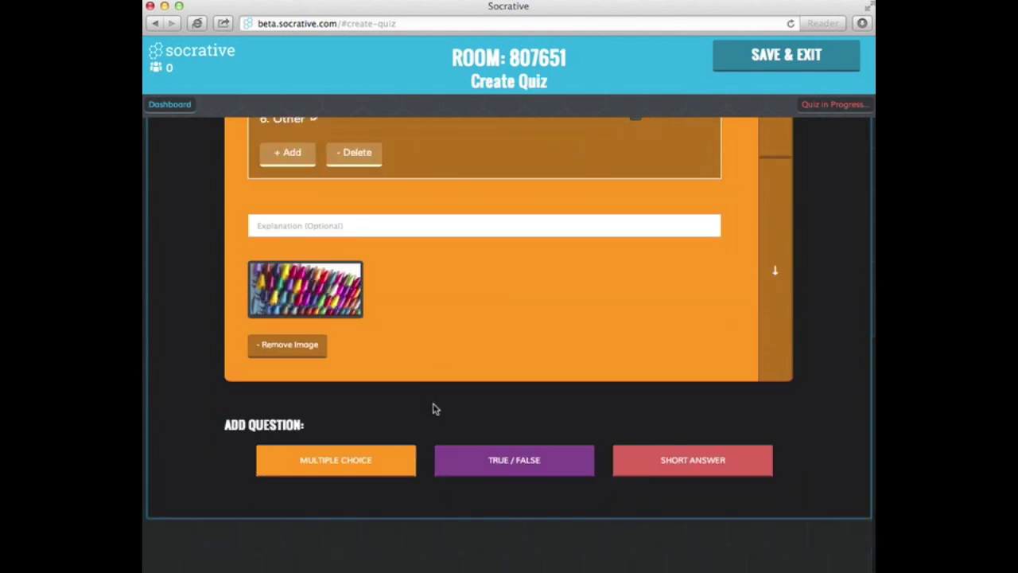
left_click(543, 470)
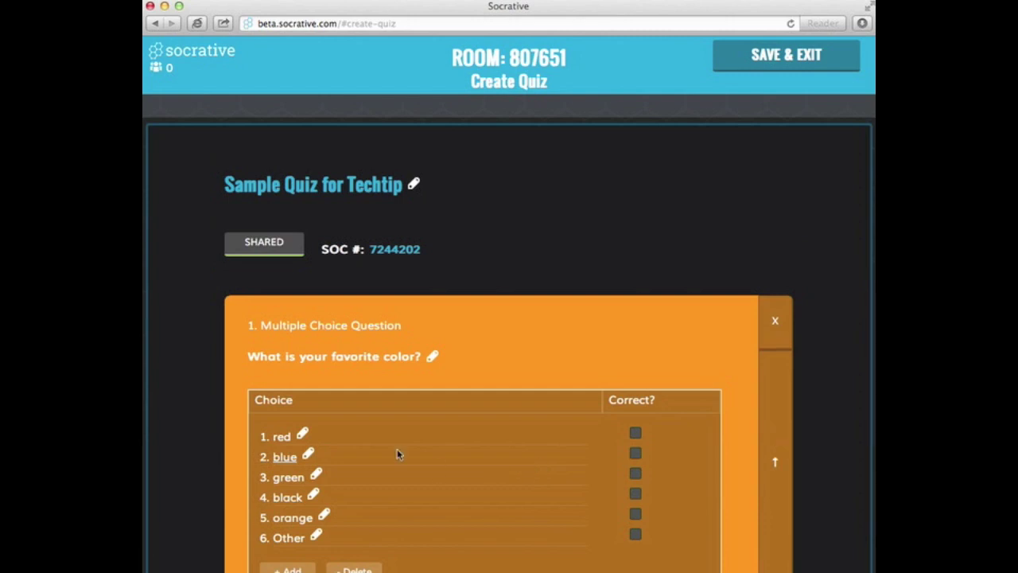
Step: Write the true/false question 'This answer is True' and mark True as correct
scroll(375, 426, "down", 10)
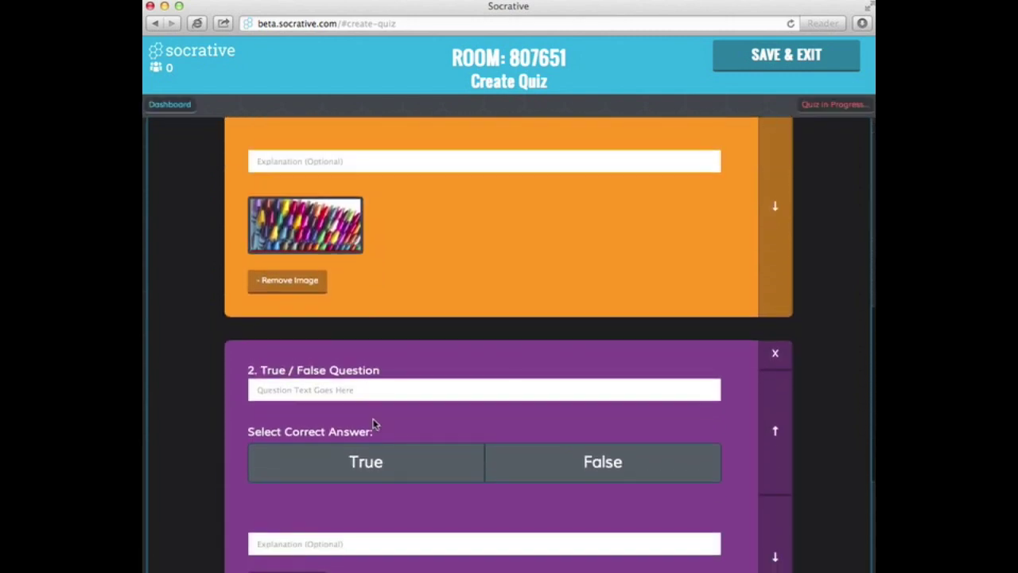
scroll(375, 425, "down", 1)
left_click(356, 353)
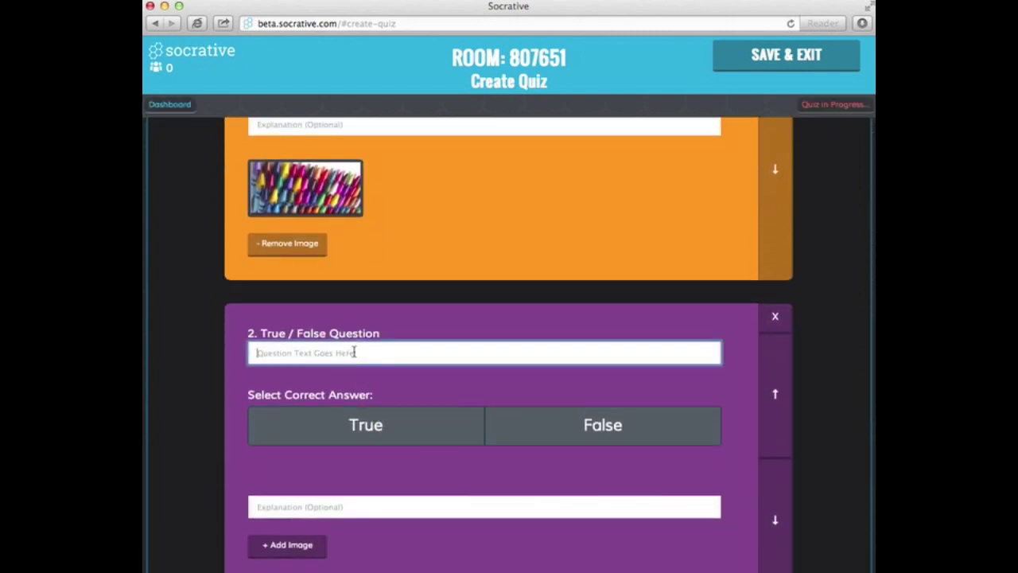
type("This answer is True")
left_click(375, 415)
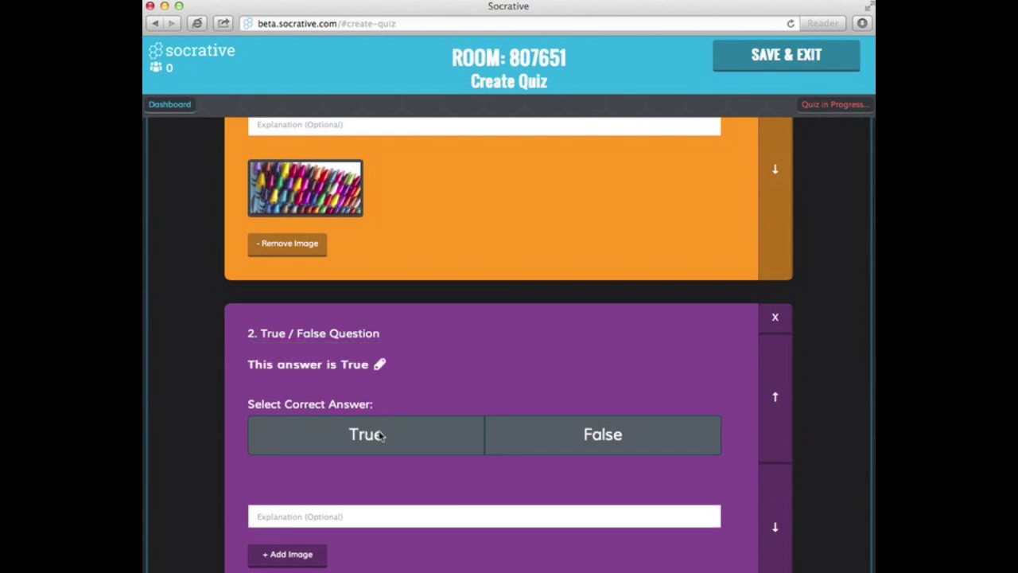
left_click(380, 435)
Step: Add an empty short answer question as question 3
scroll(378, 476, "down", 2)
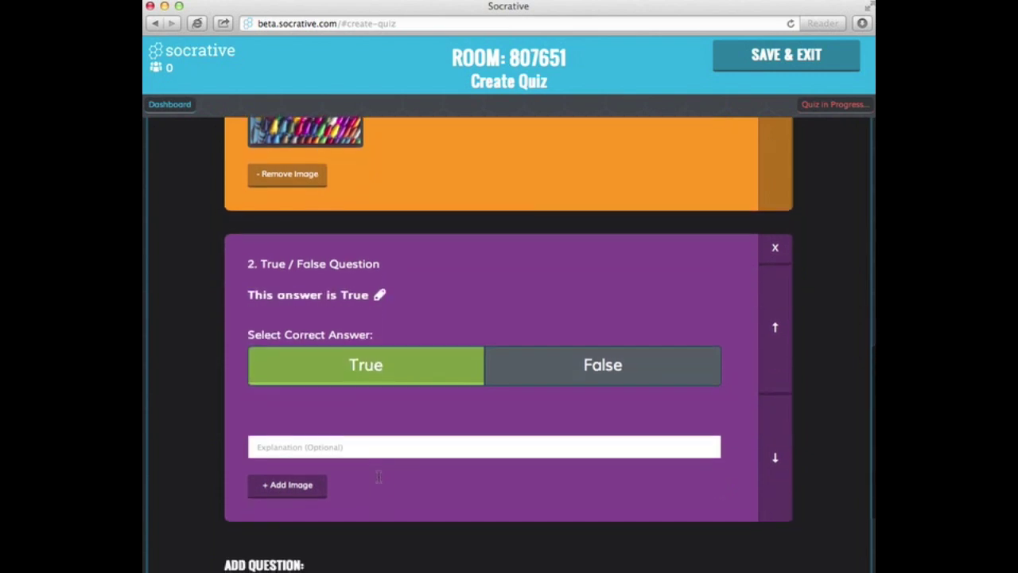
scroll(377, 480, "up", 1)
scroll(380, 479, "down", 4)
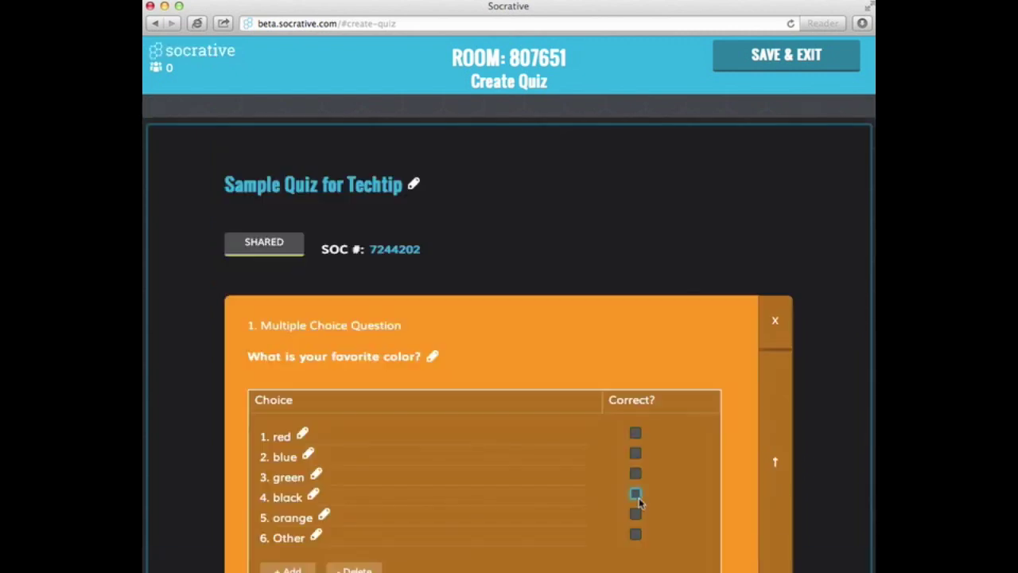
scroll(520, 512, "down", 8)
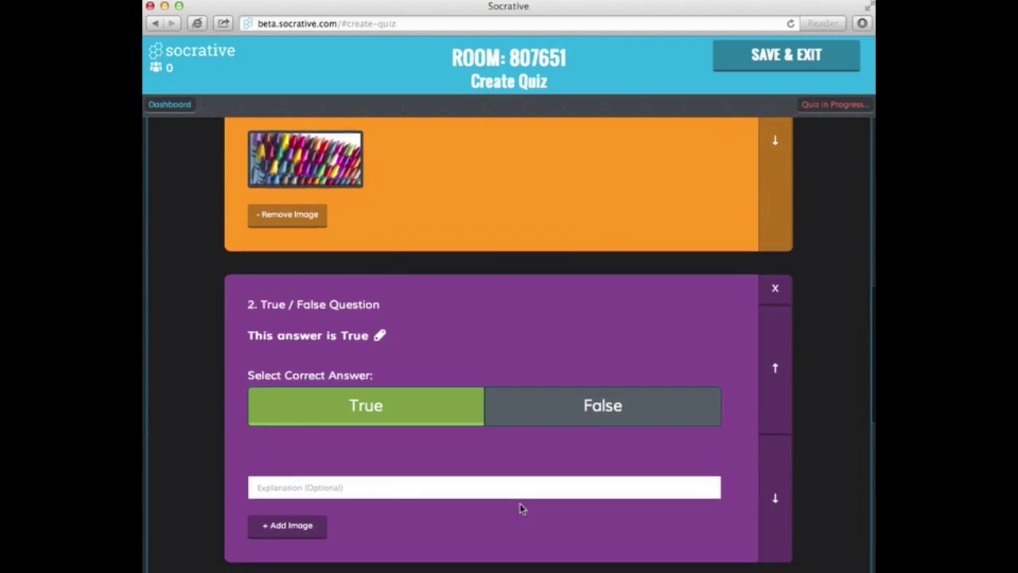
scroll(520, 509, "down", 5)
left_click(429, 380)
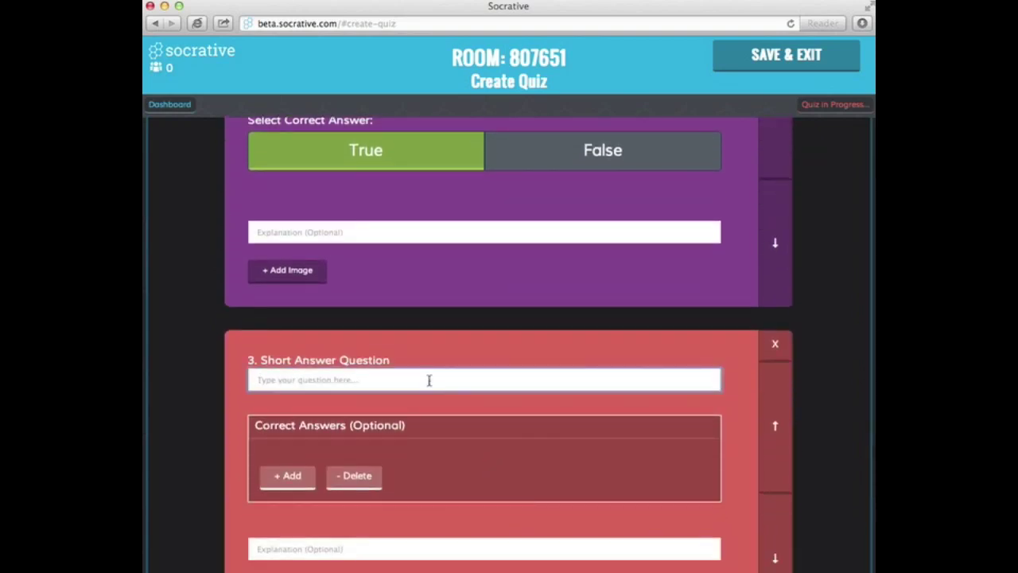
Step: Enter 'Please let me know if you have any questions or concerns' and save the quiz
type("Please let me ")
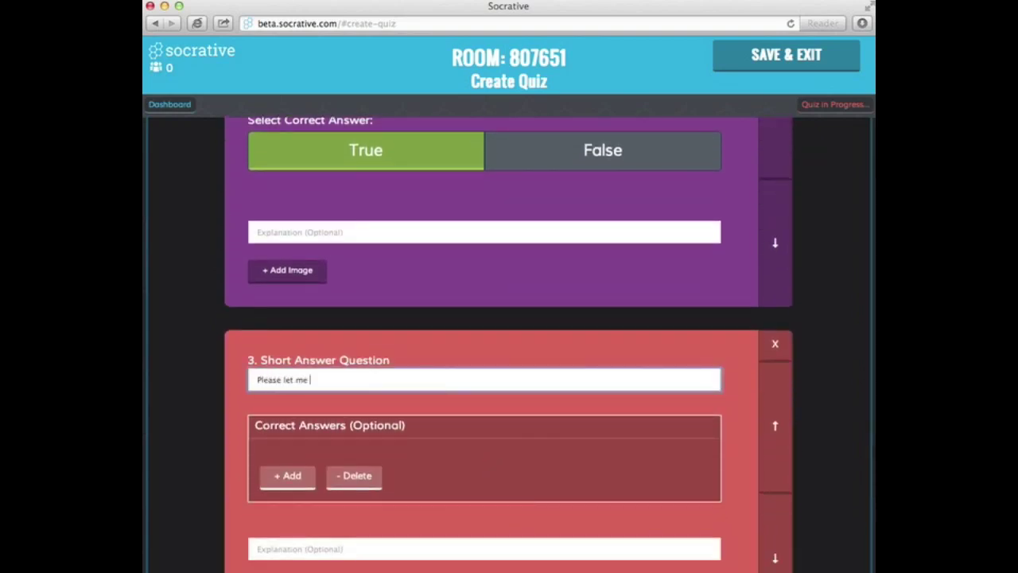
type("know if you have any qu")
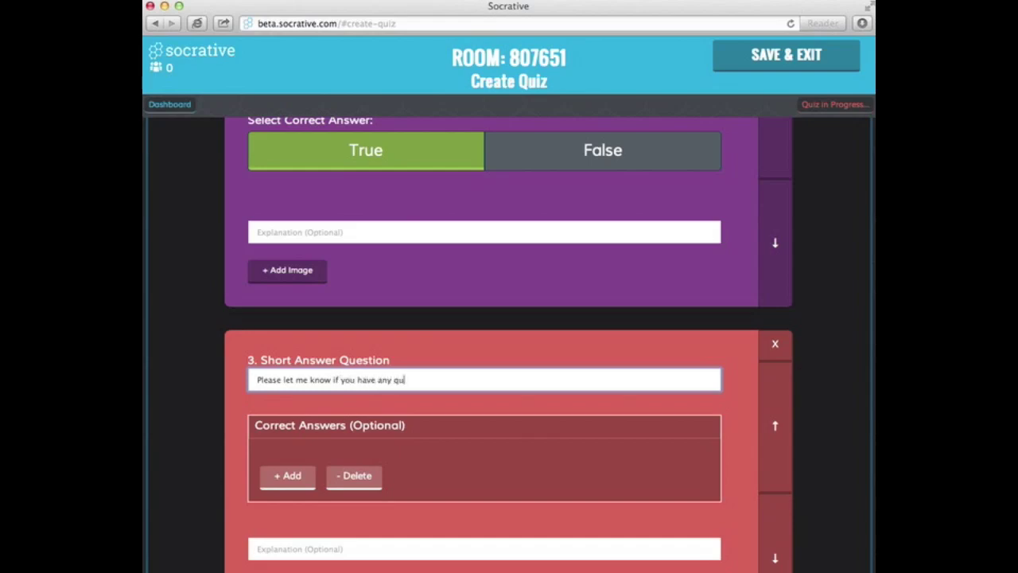
type("estions or concerns.")
scroll(397, 487, "down", 3)
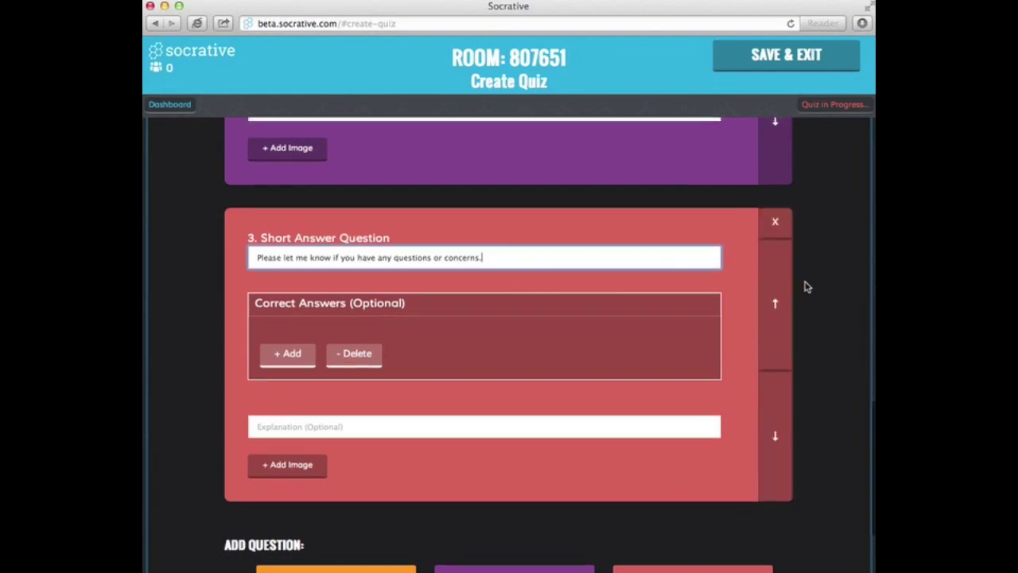
scroll(807, 284, "up", 3)
left_click(772, 60)
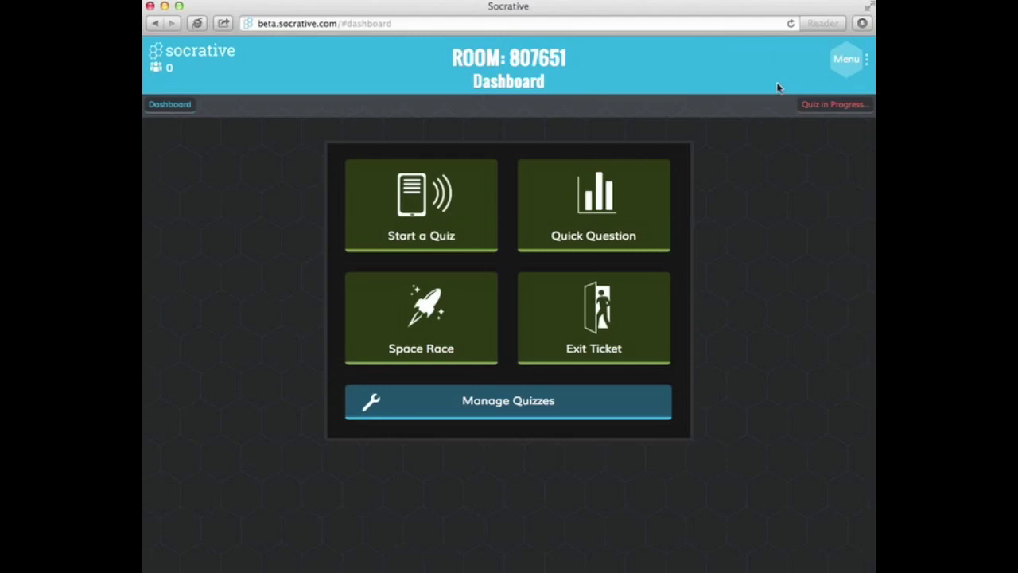
Step: Launch the recently created sample quiz in Student-paced mode
left_click(457, 234)
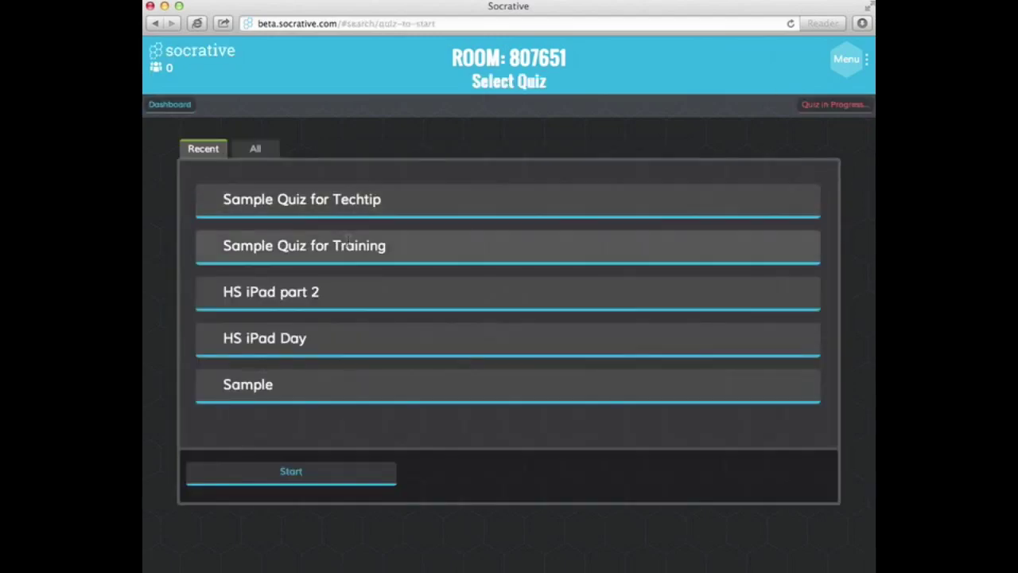
left_click(348, 246)
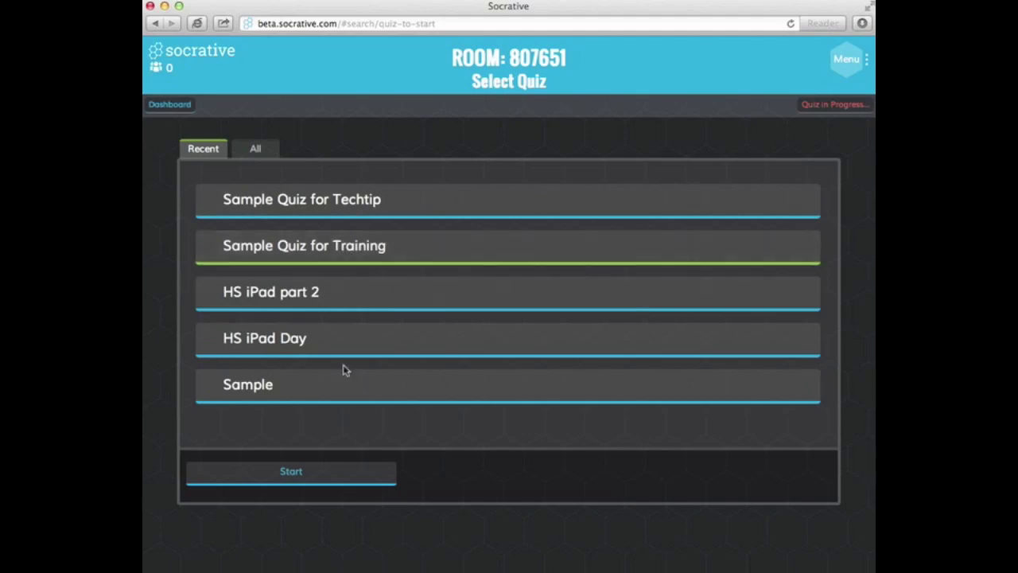
left_click(336, 467)
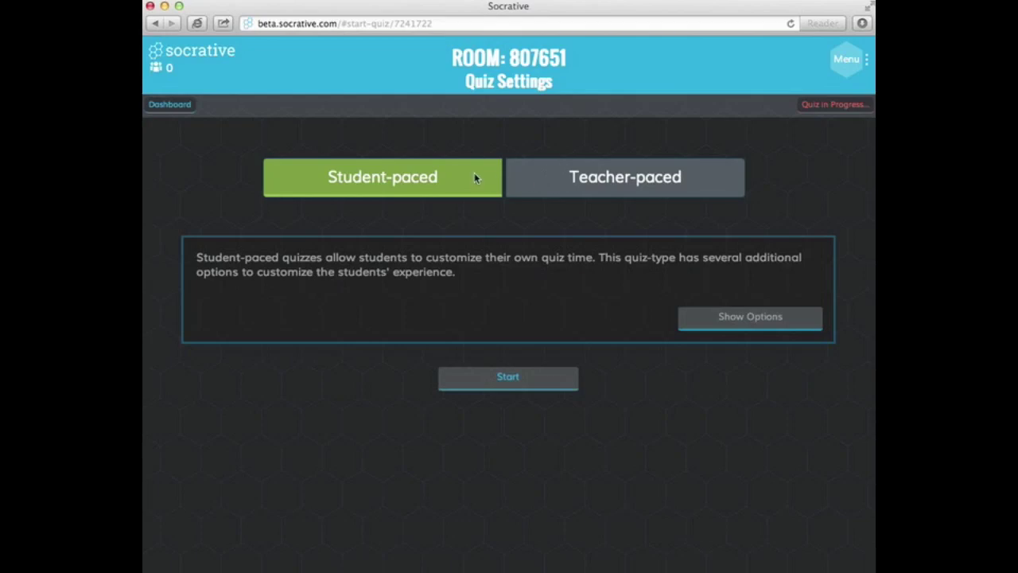
left_click(482, 381)
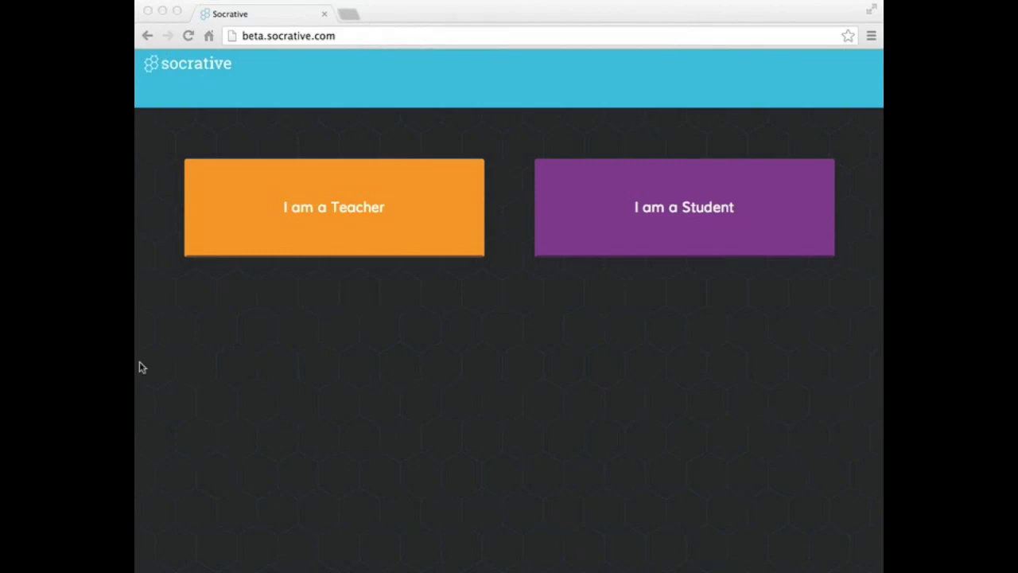
left_click(682, 224)
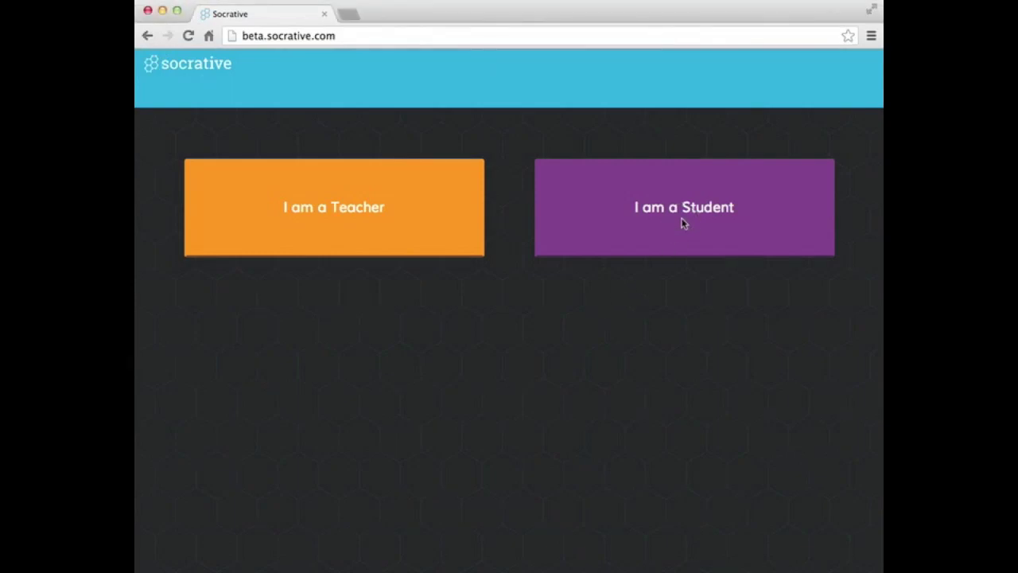
left_click(682, 224)
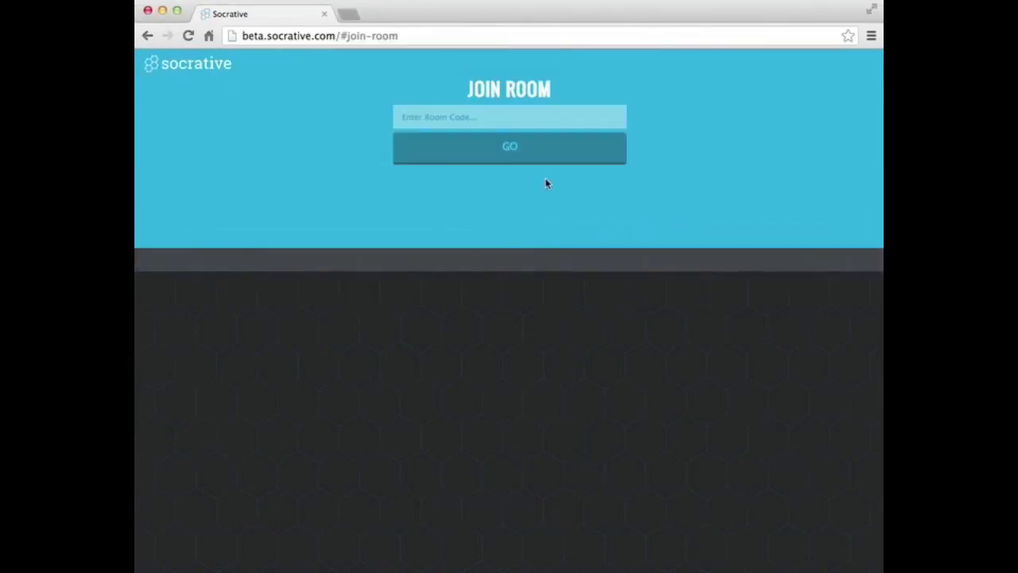
left_click(491, 114)
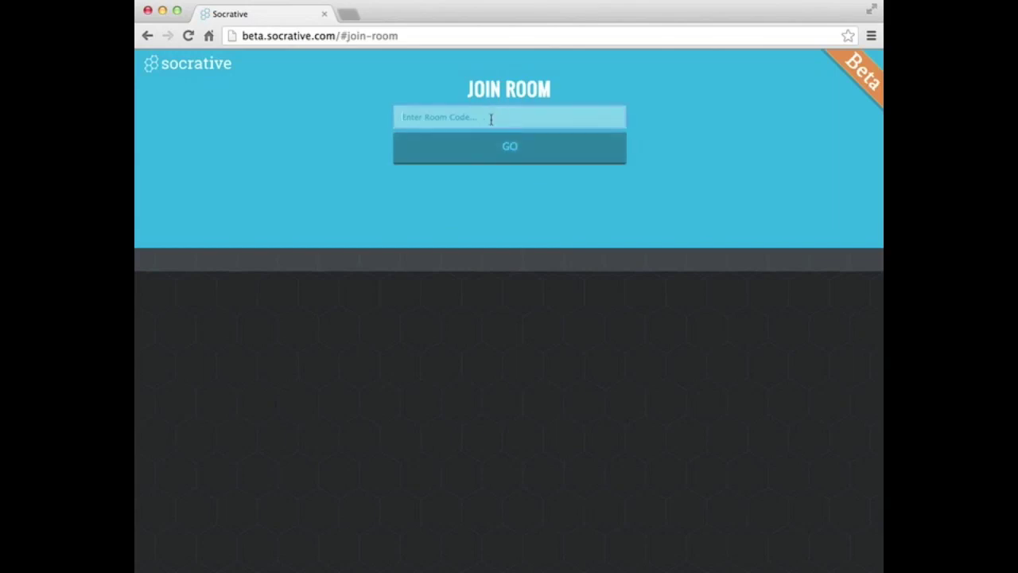
left_click(489, 153)
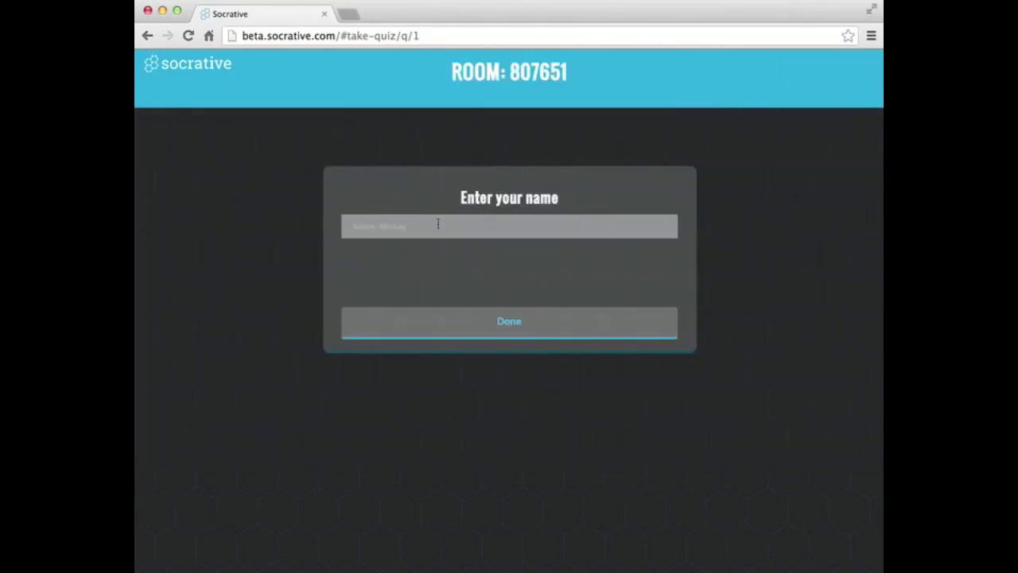
left_click(438, 224)
Step: Enter the student's name, preview questions 3, 4 and 5, then return to question 1
type("Neil")
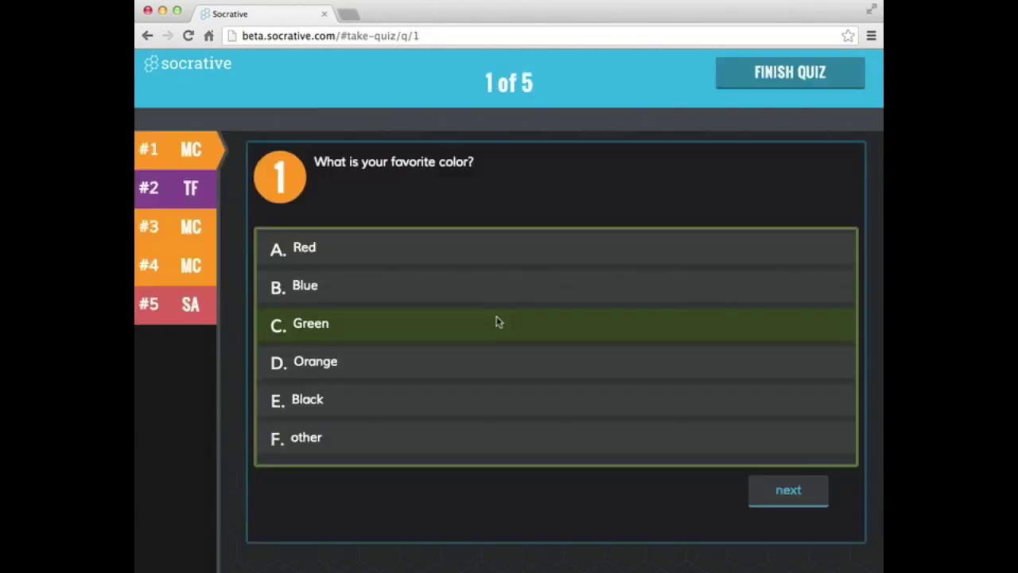
left_click(498, 320)
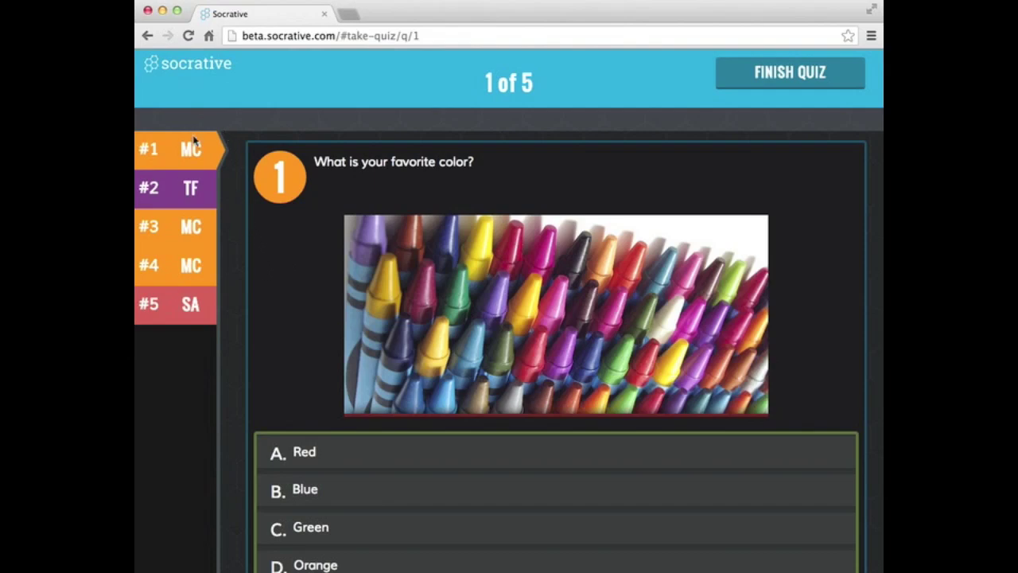
left_click(183, 233)
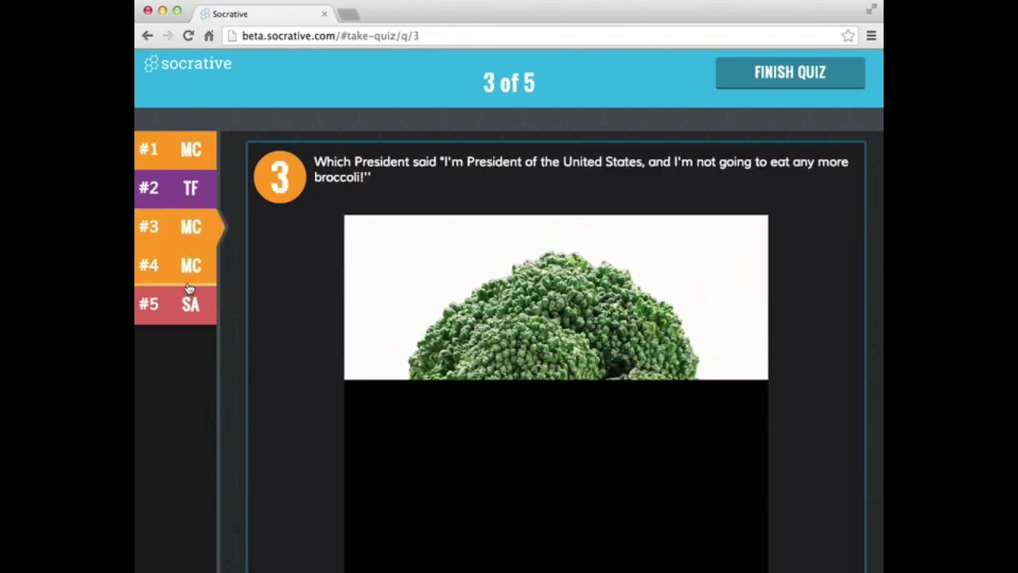
left_click(188, 275)
left_click(188, 307)
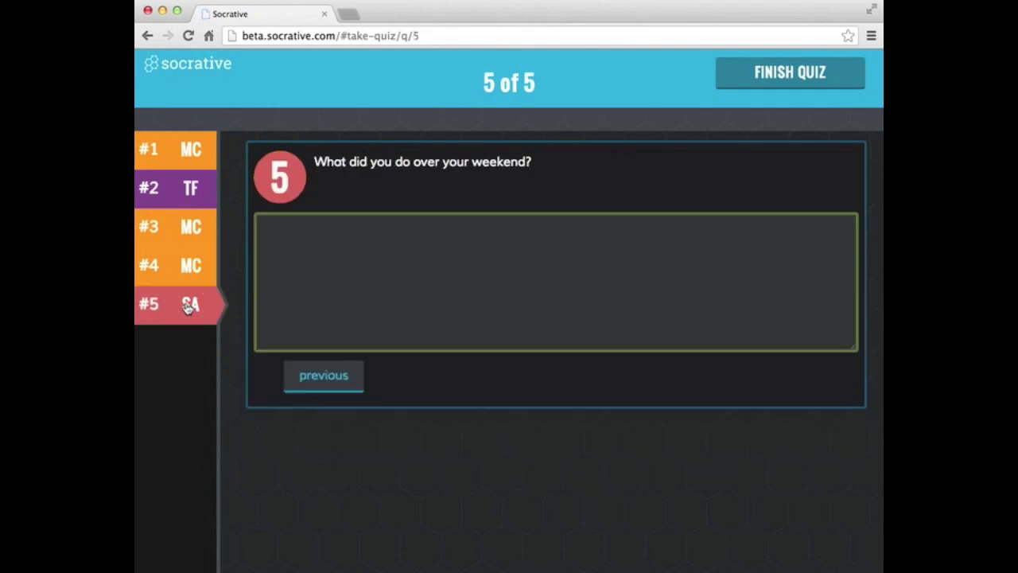
left_click(186, 150)
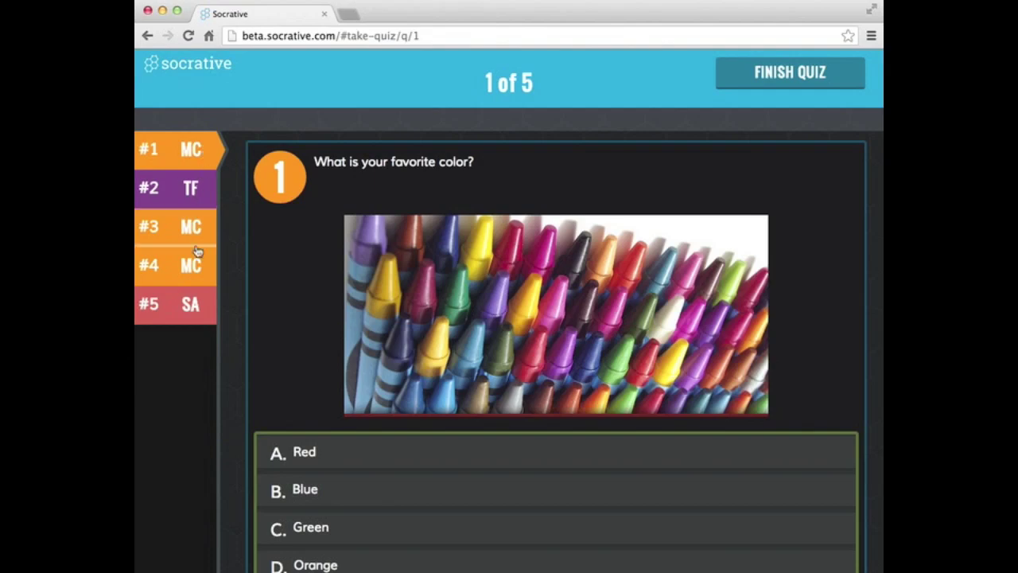
scroll(228, 268, "down", 2)
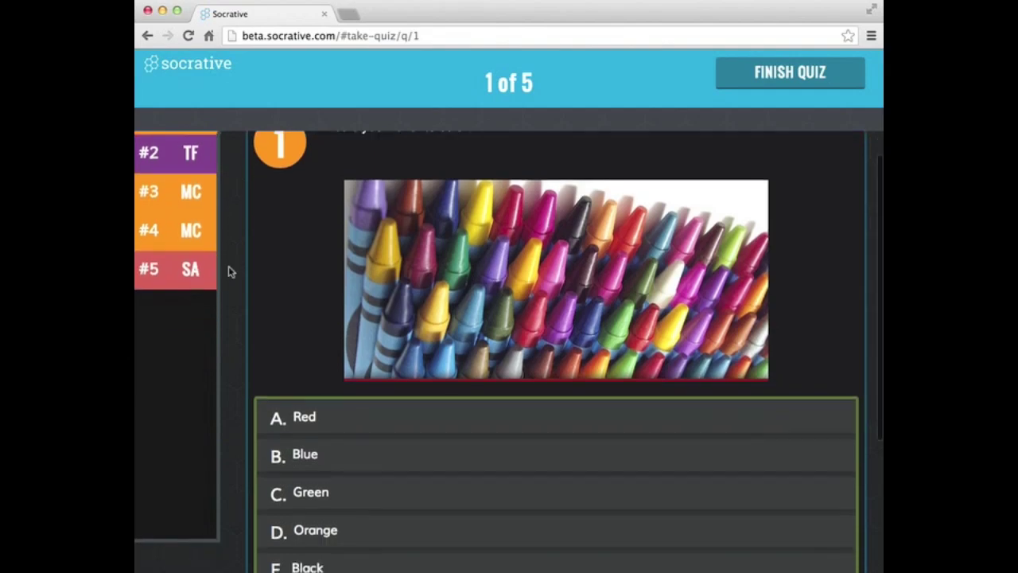
scroll(228, 268, "down", 4)
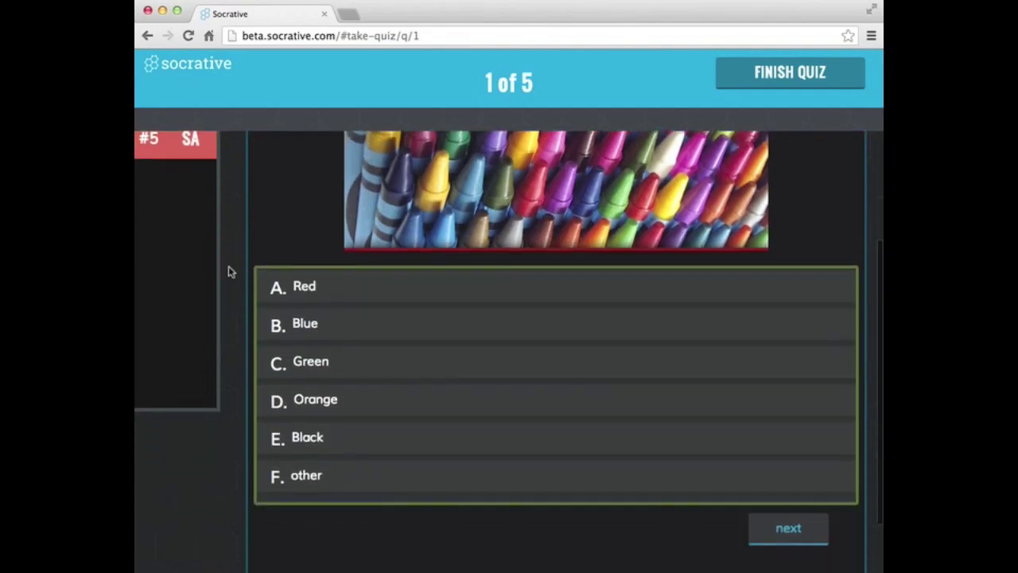
Step: Answer Green for question 1 and True for question 2
left_click(310, 362)
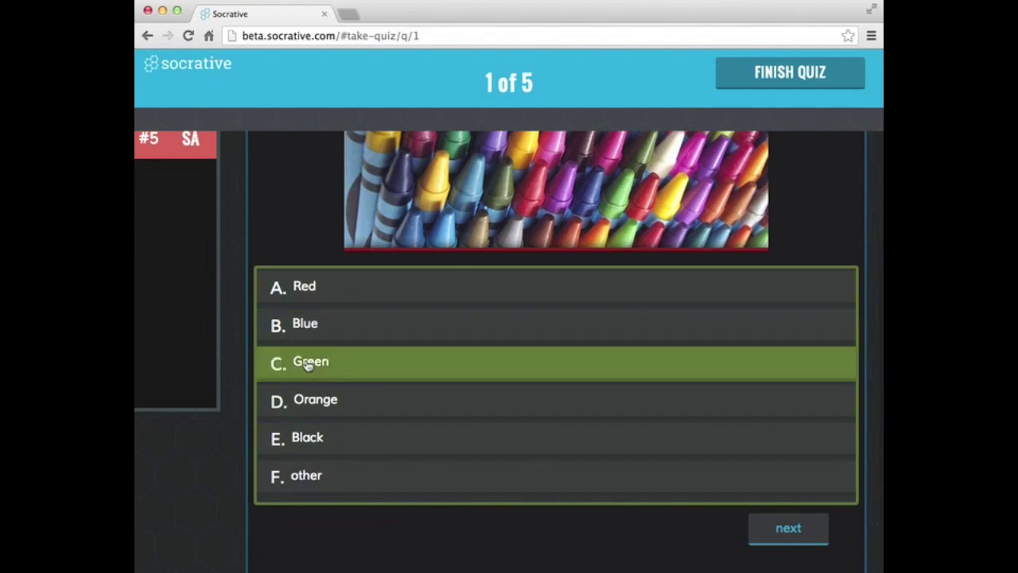
left_click(814, 542)
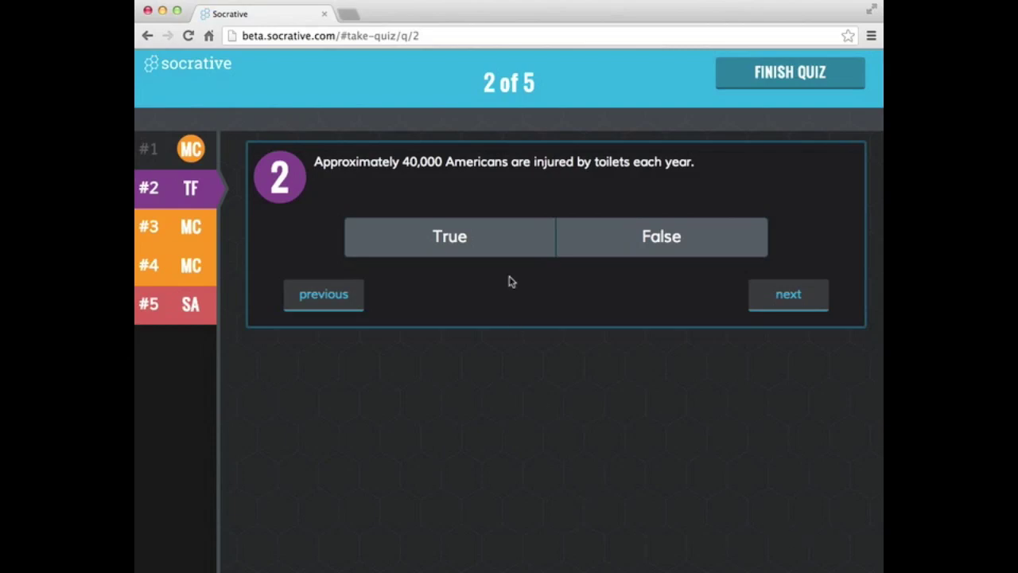
left_click(490, 242)
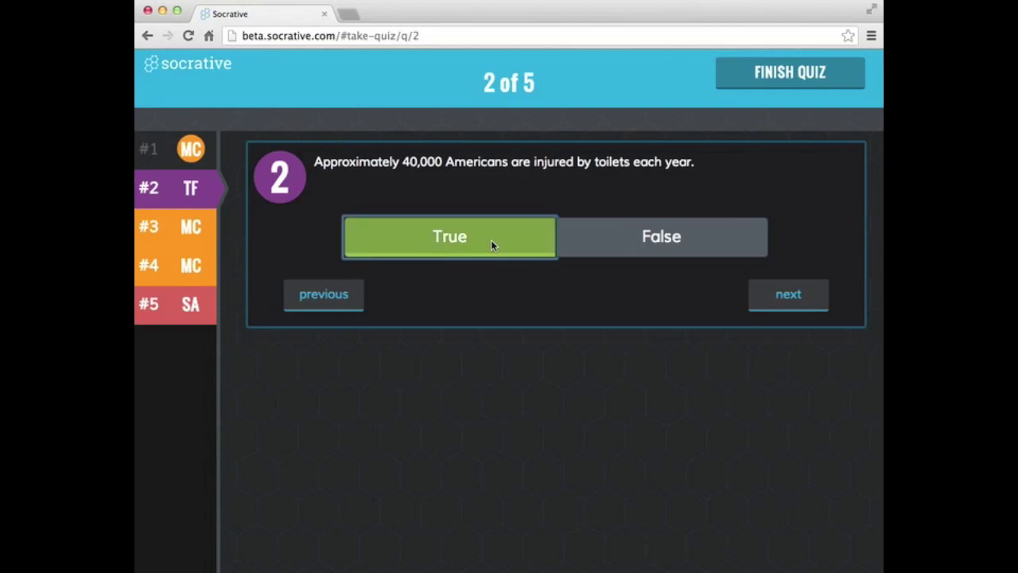
left_click(805, 299)
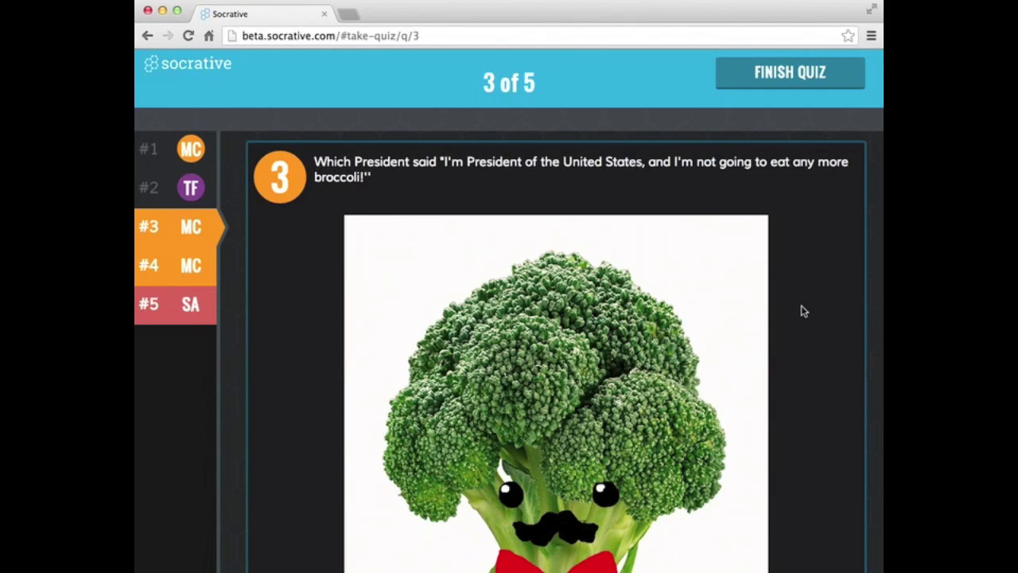
Step: Answer George Bush for question 3 and long words for question 4
scroll(804, 311, "down", 3)
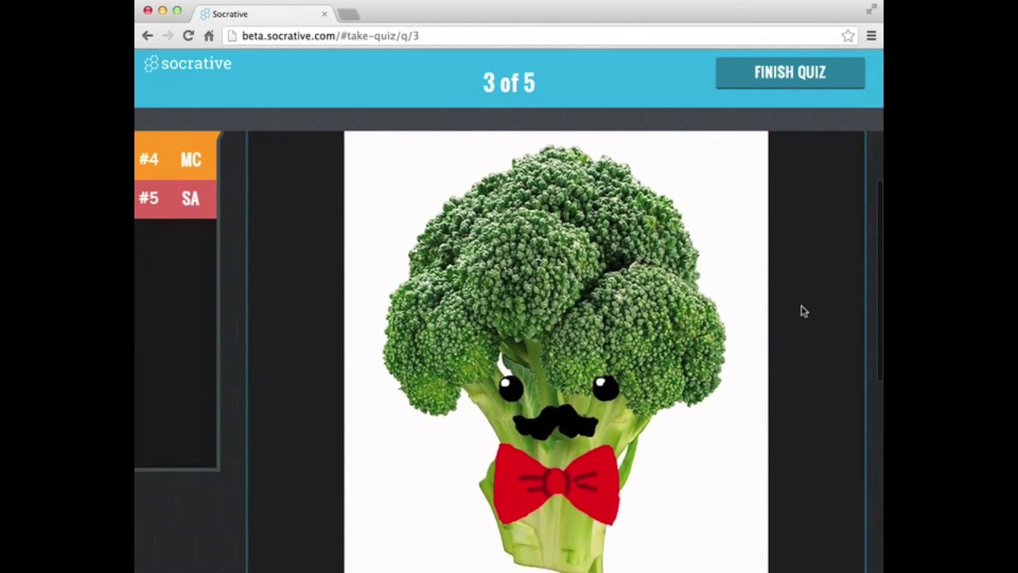
scroll(651, 330, "down", 8)
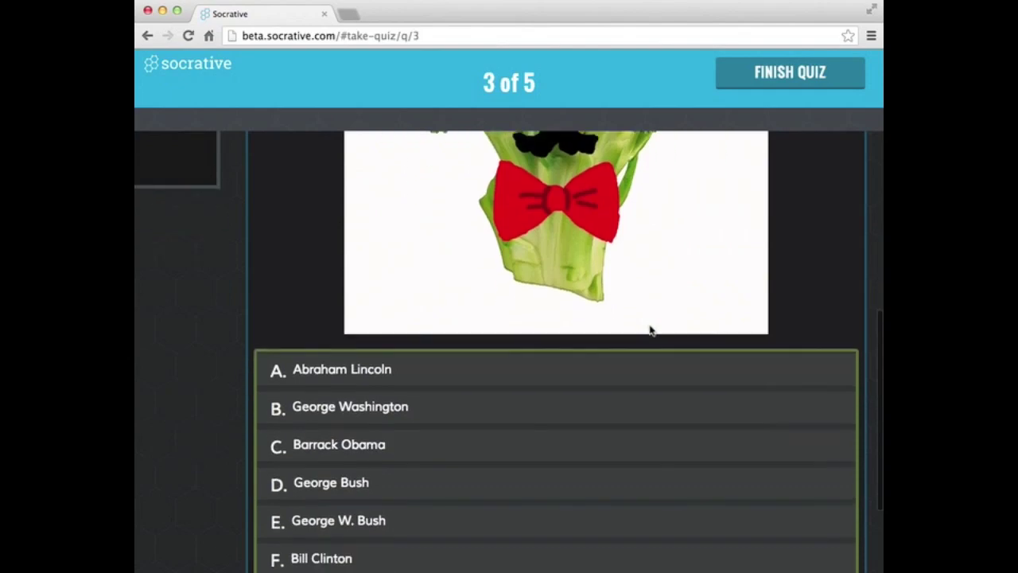
scroll(650, 330, "down", 2)
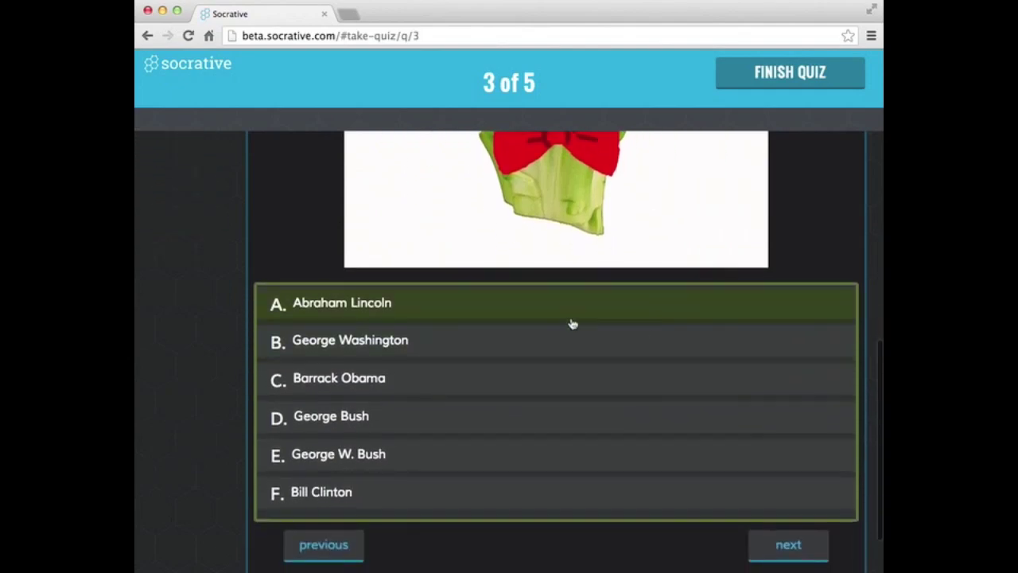
left_click(383, 426)
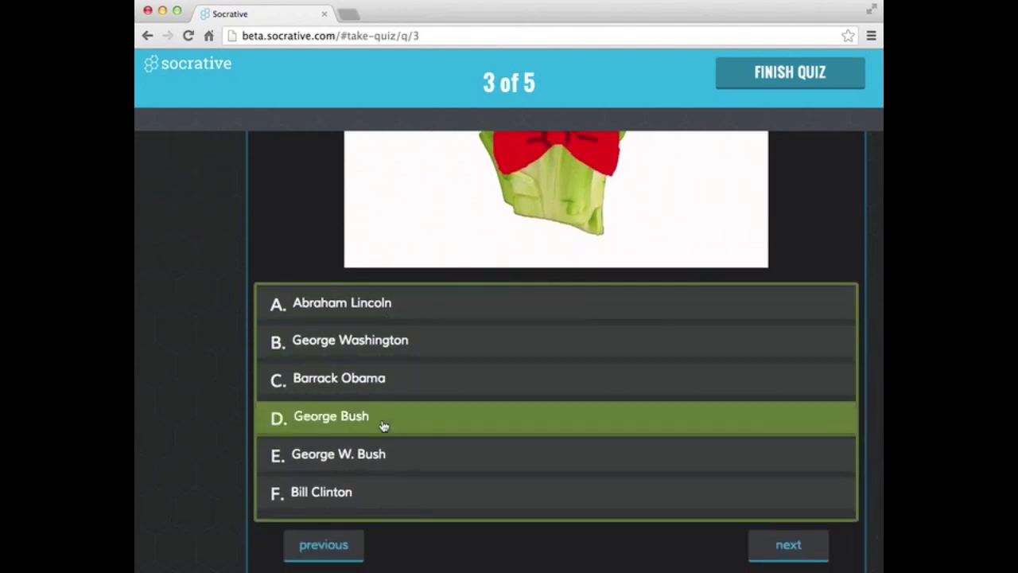
left_click(788, 548)
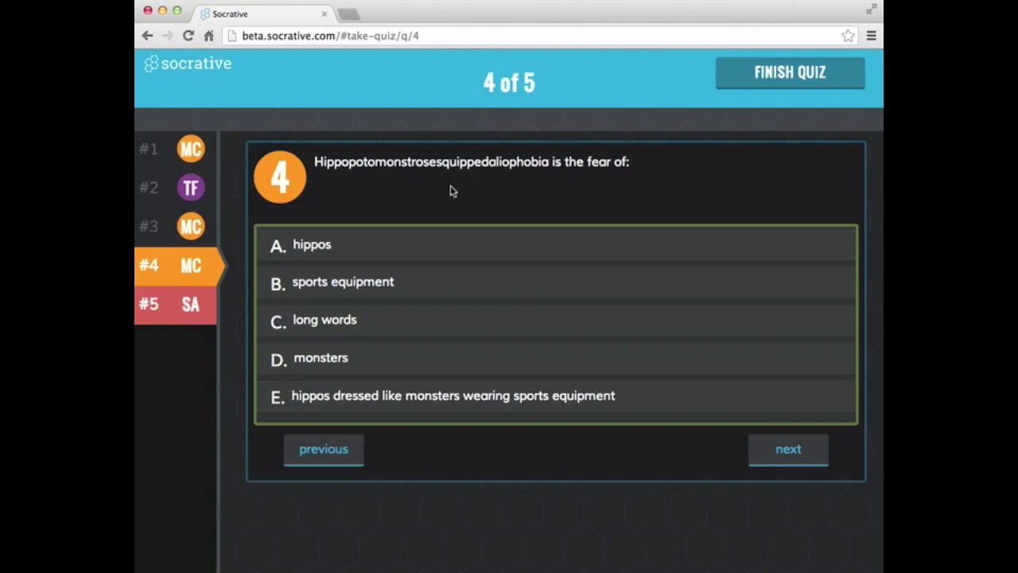
left_click(334, 324)
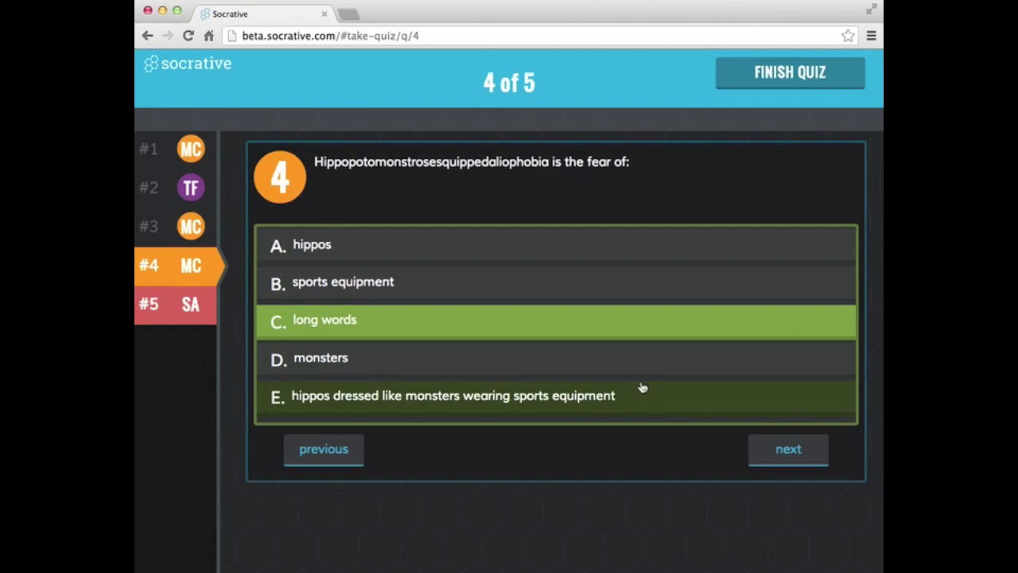
left_click(778, 450)
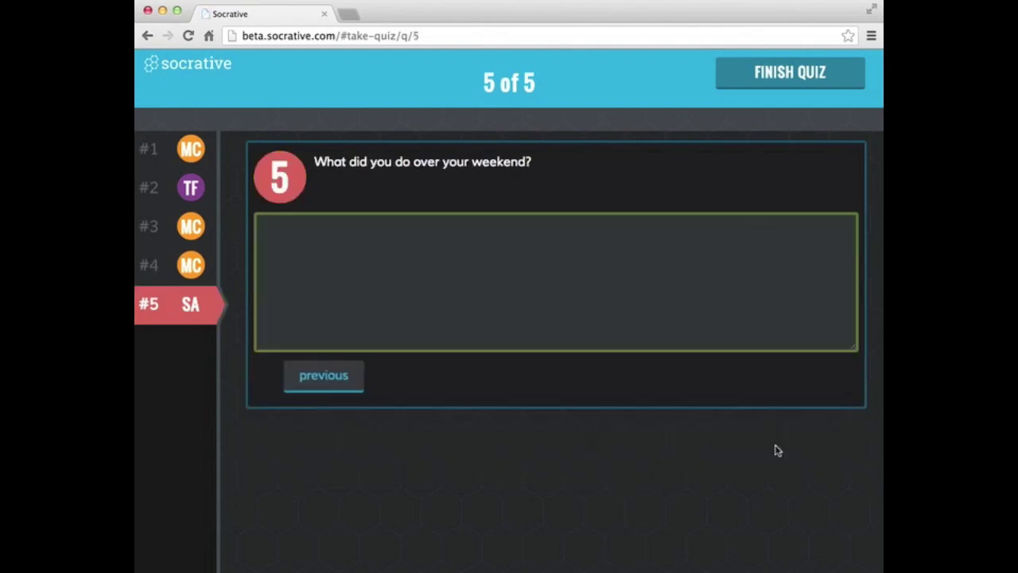
left_click(462, 236)
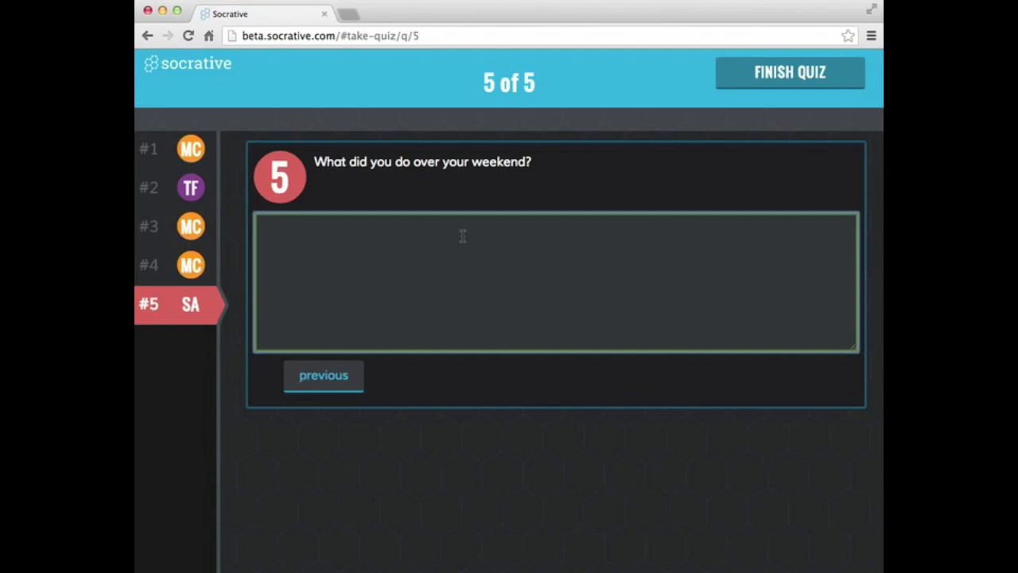
Step: Answer question 5 with 'Visited family', then review questions 3, 2 and 1 before returning
type("Visited family")
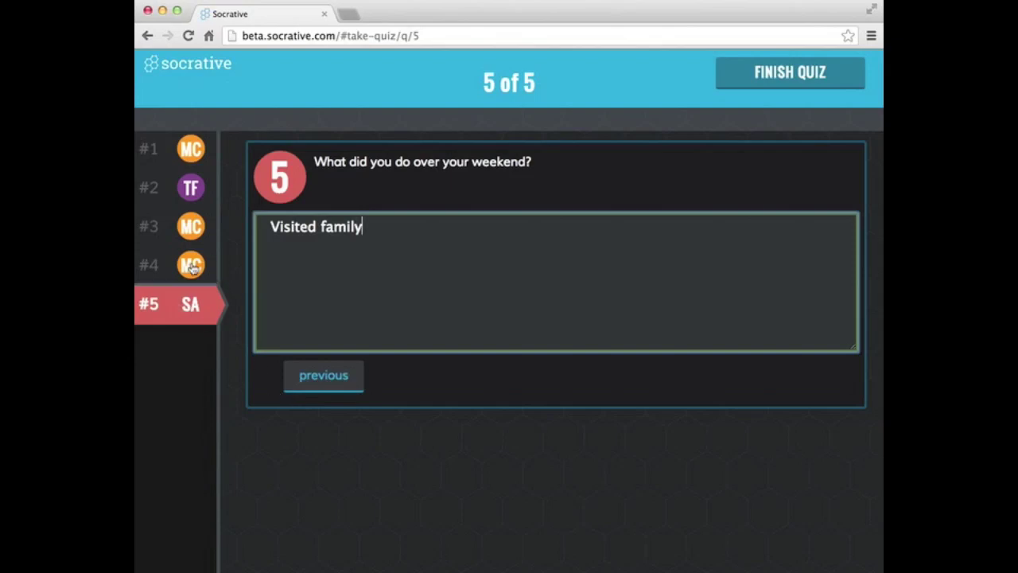
left_click(191, 227)
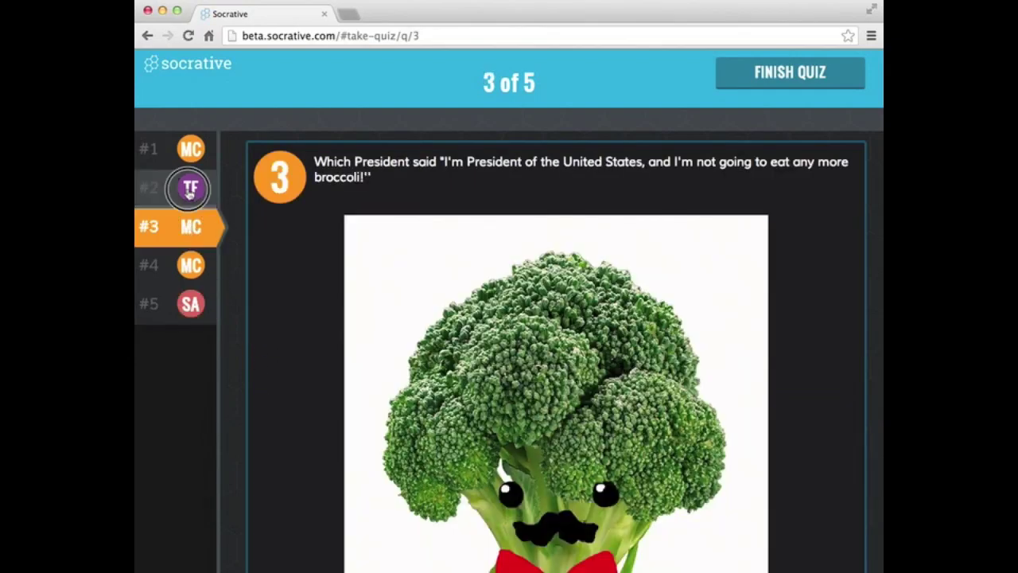
left_click(190, 189)
left_click(191, 151)
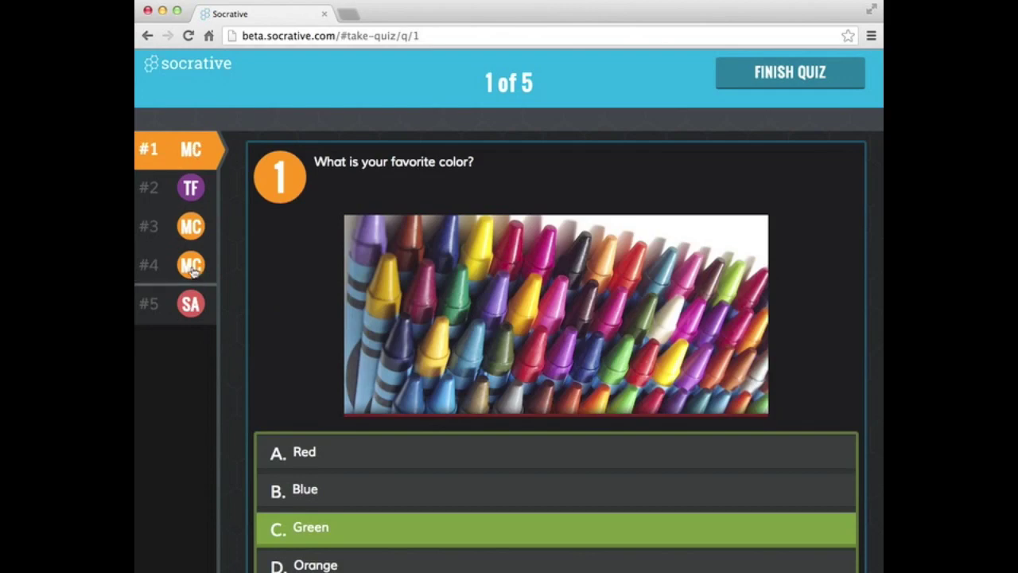
left_click(193, 305)
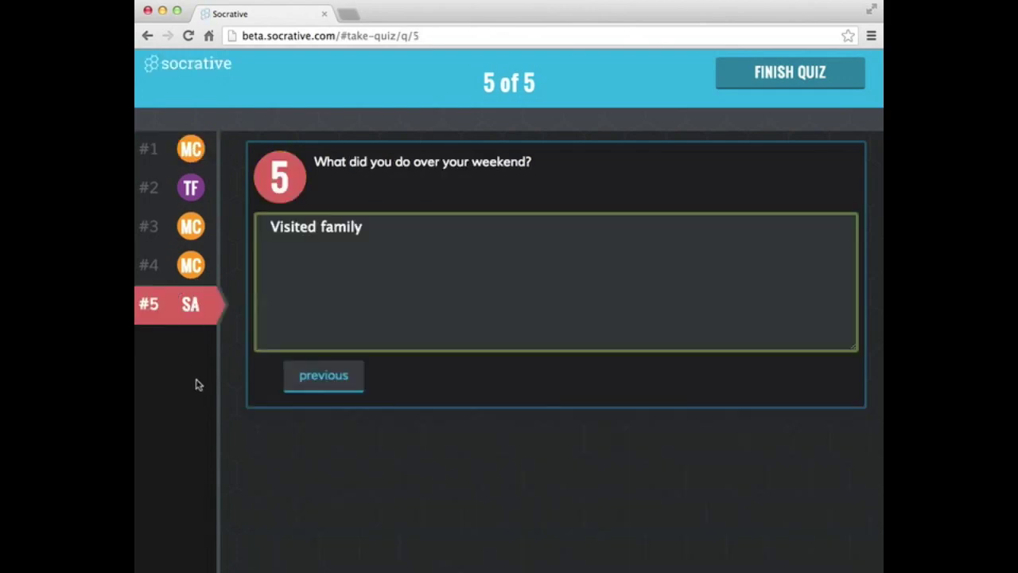
left_click(802, 75)
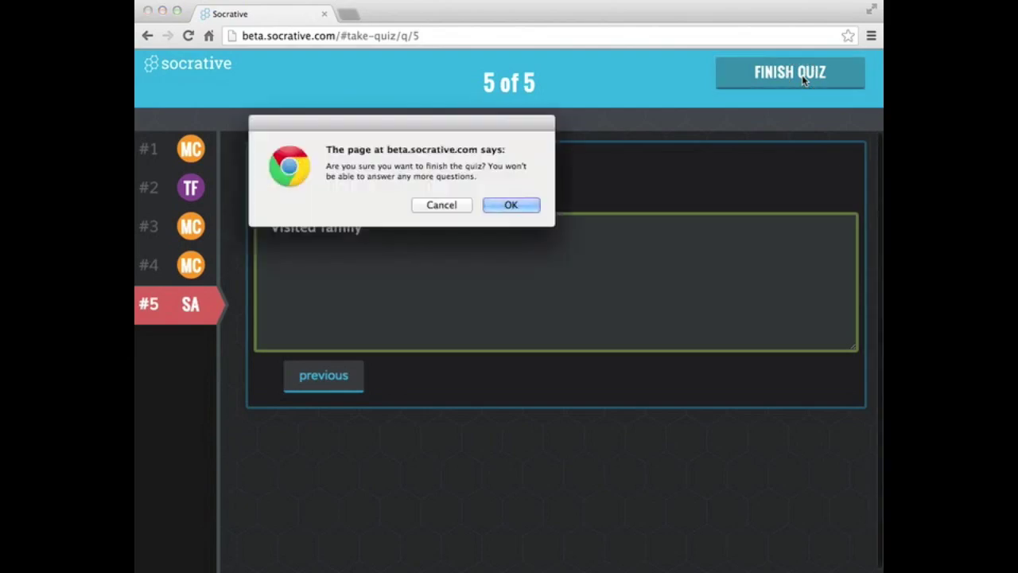
left_click(509, 206)
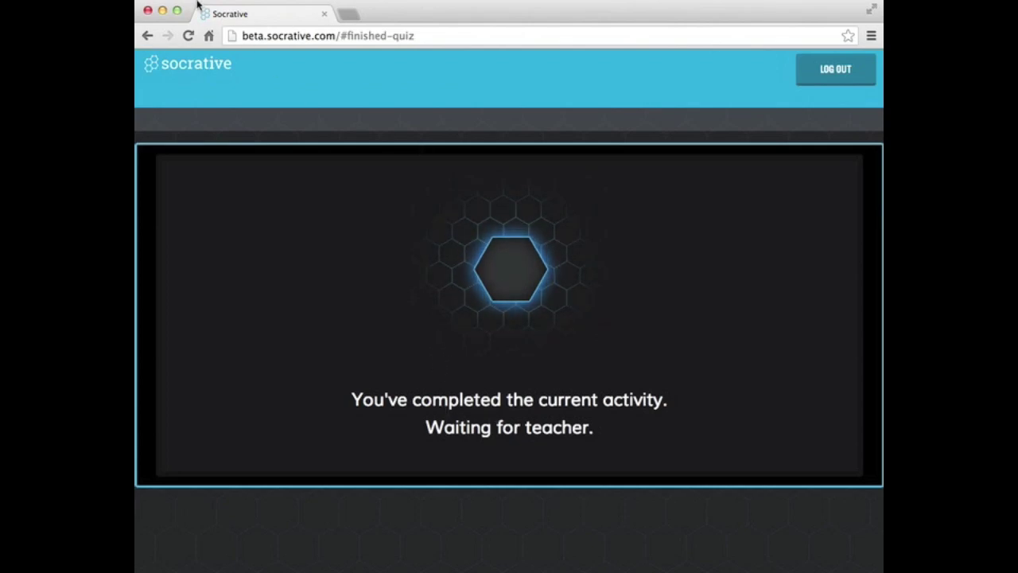
left_click(162, 10)
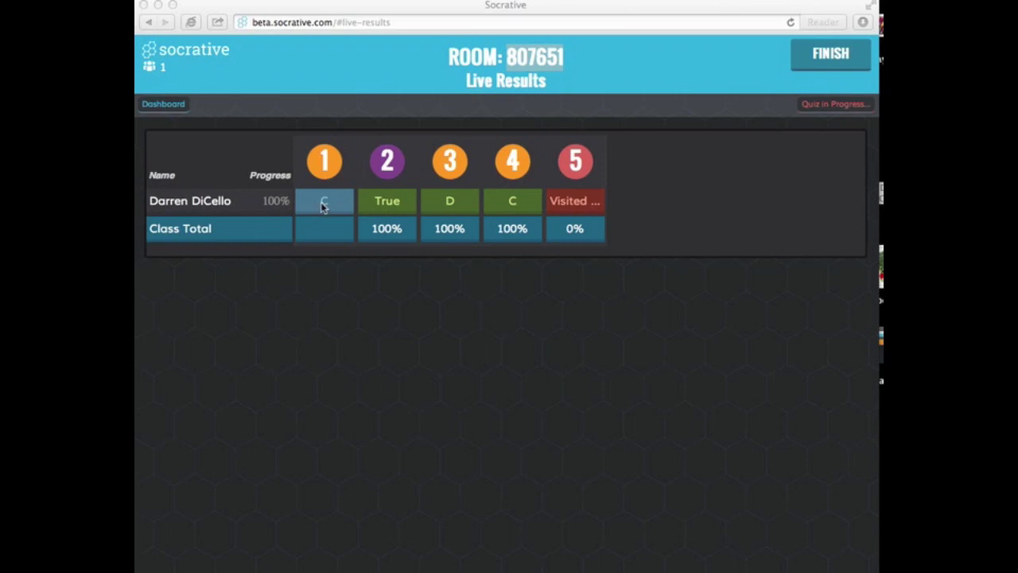
Step: Open question 5's response details, then step back through question 4 to question 3's results
left_click(565, 206)
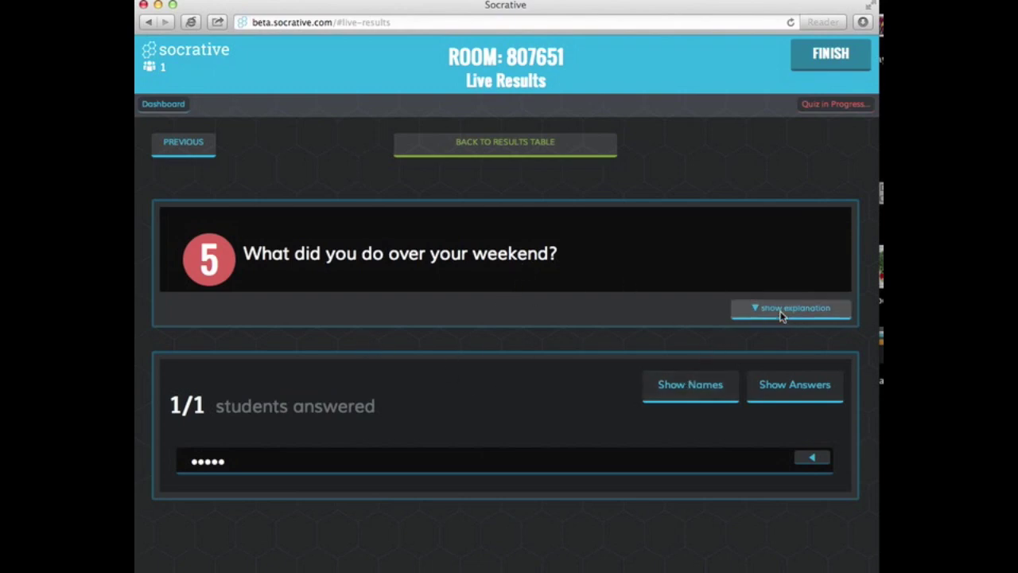
left_click(184, 143)
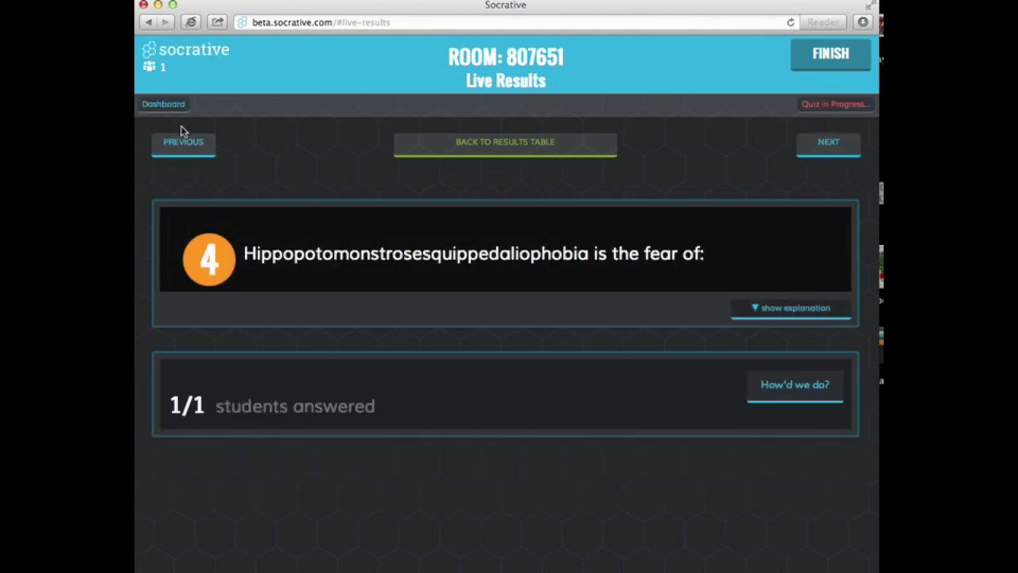
left_click(188, 155)
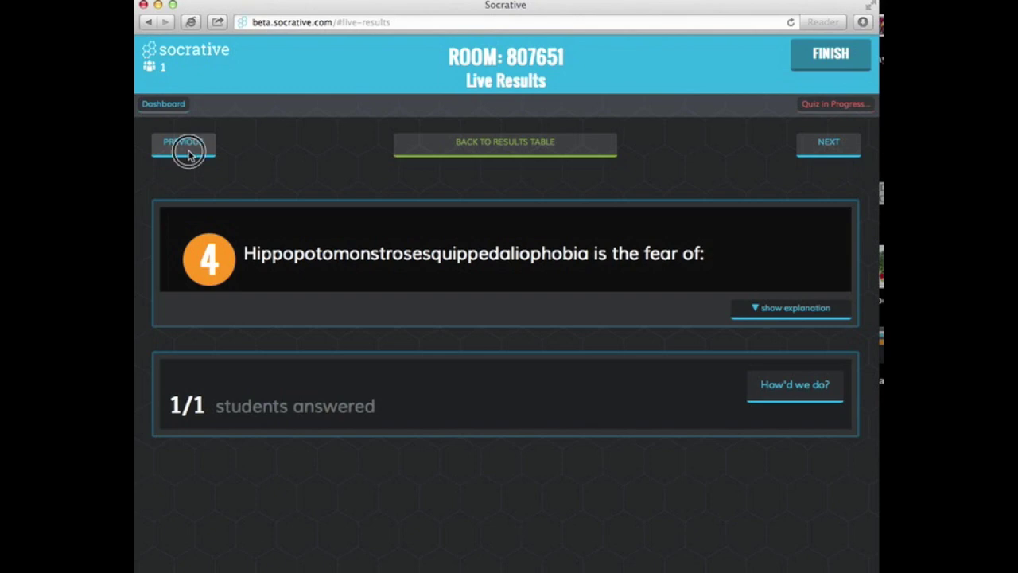